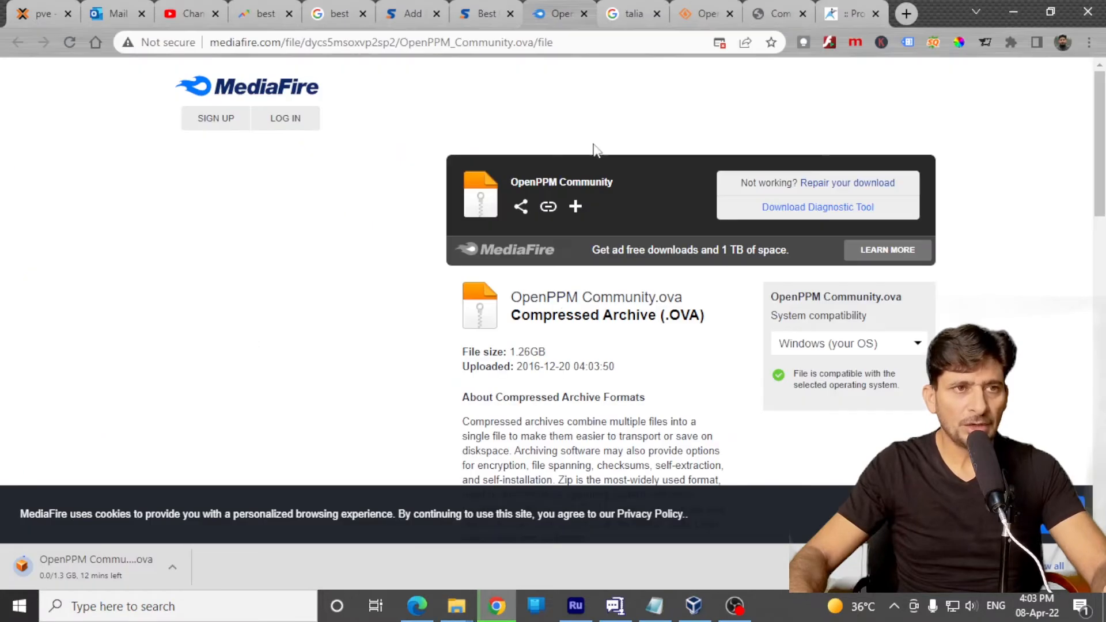
Search the web for "oracle virtual box" in a new tab and open virtualbox.org to view its VirtualBox 6.1 download
click(910, 15)
text(or)
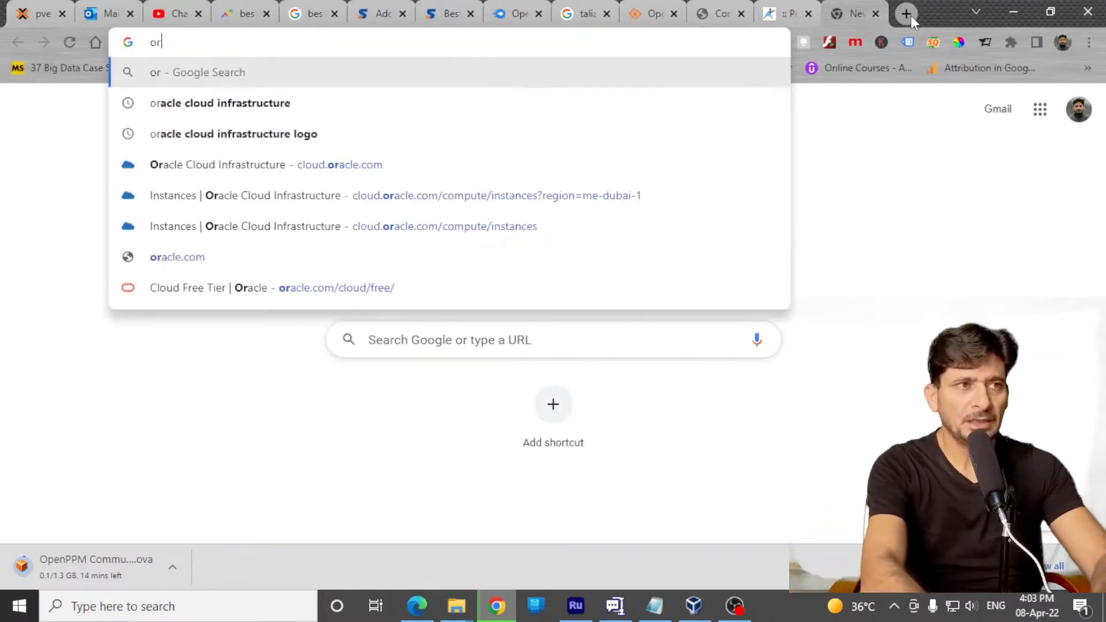
text(acle virtual)
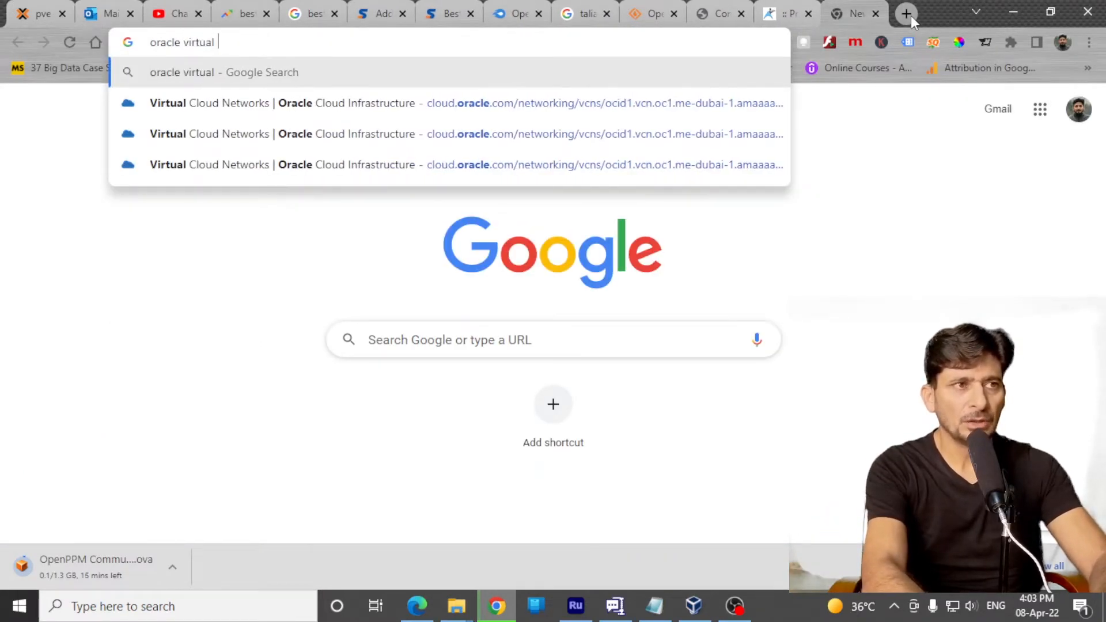
text( box)
key(Return)
click(247, 297)
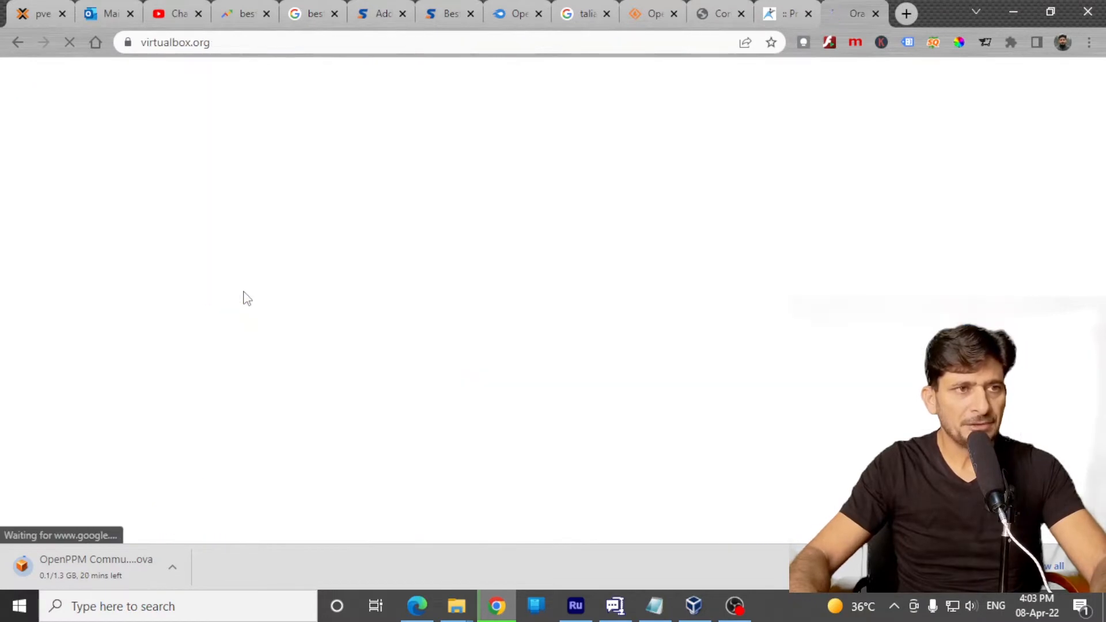
scroll(445, 291, down, 2)
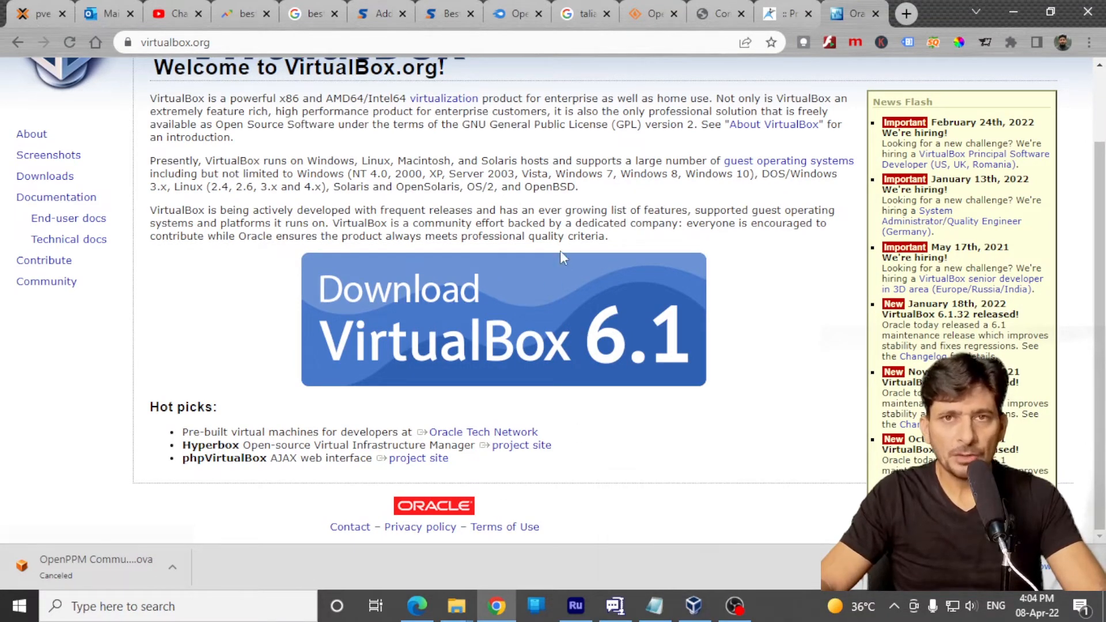
Switch to Oracle VM VirtualBox and select OpenPPM.ova from the ppm folder as the appliance to import, continuing to its settings
click(705, 609)
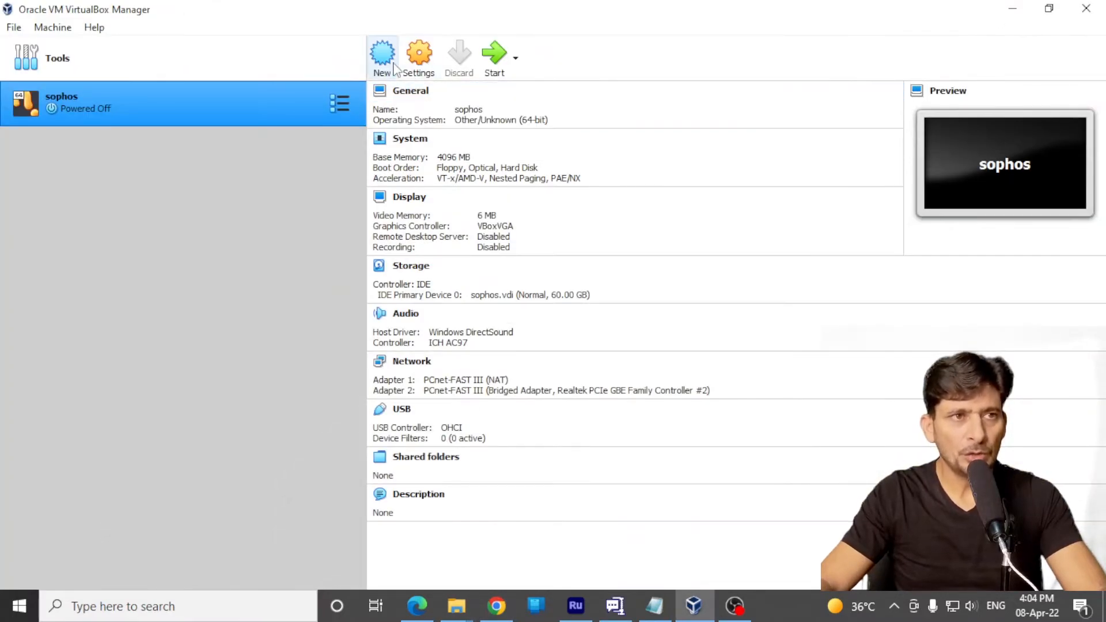
click(14, 27)
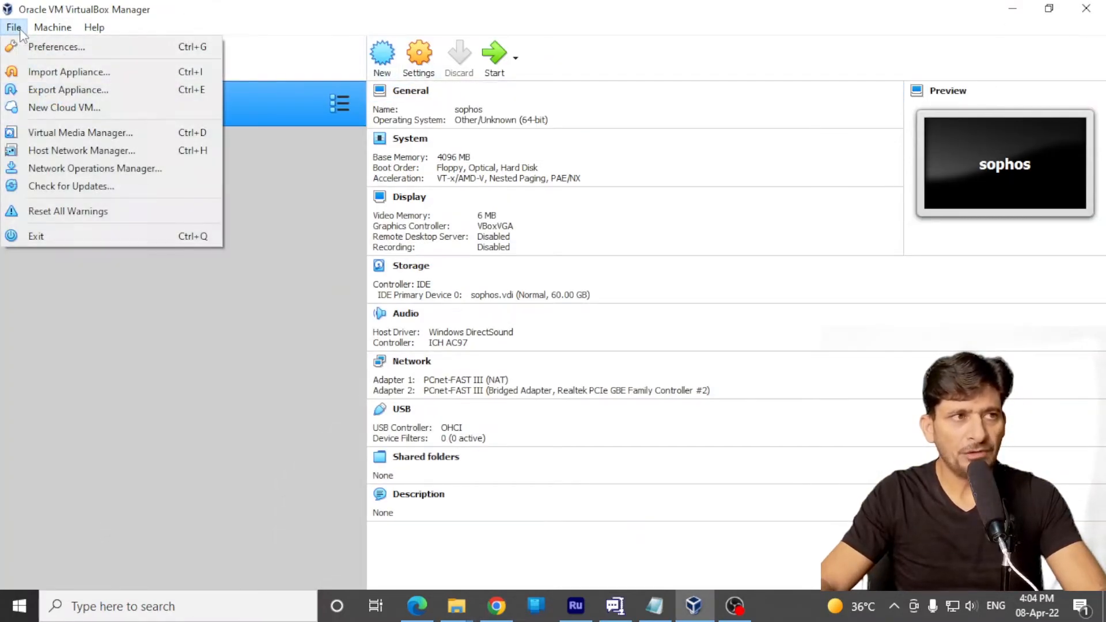
click(55, 72)
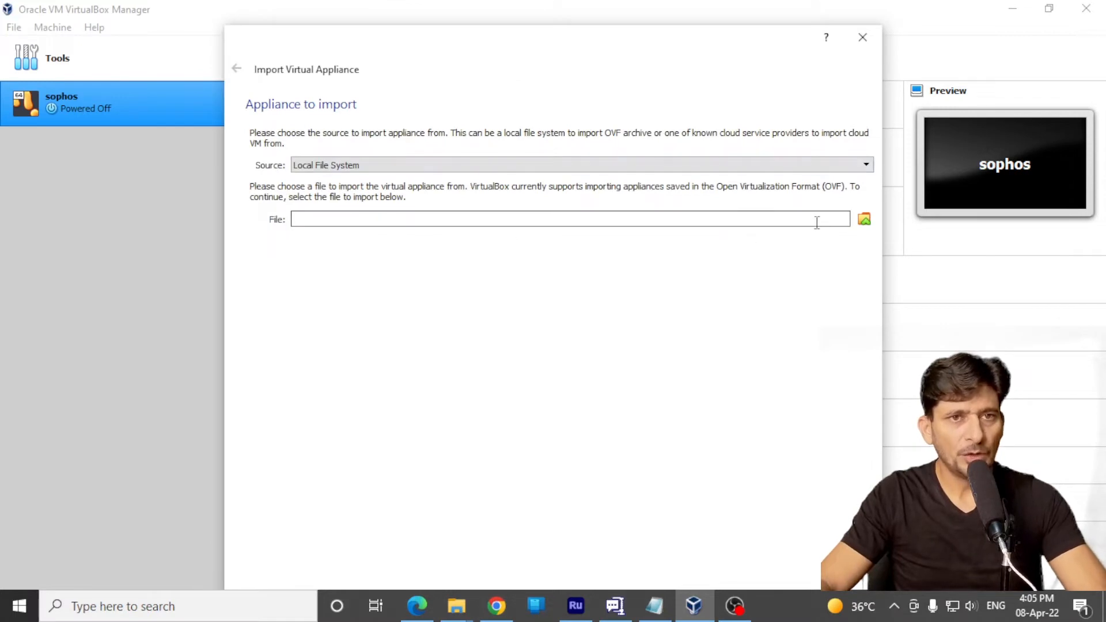
click(865, 219)
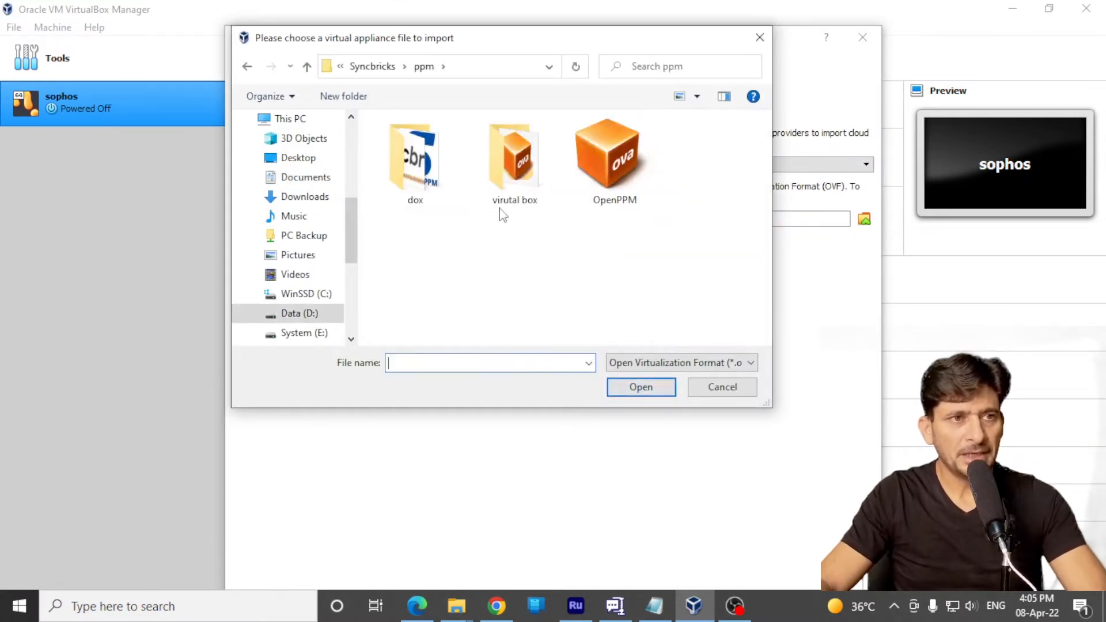
double_click(614, 204)
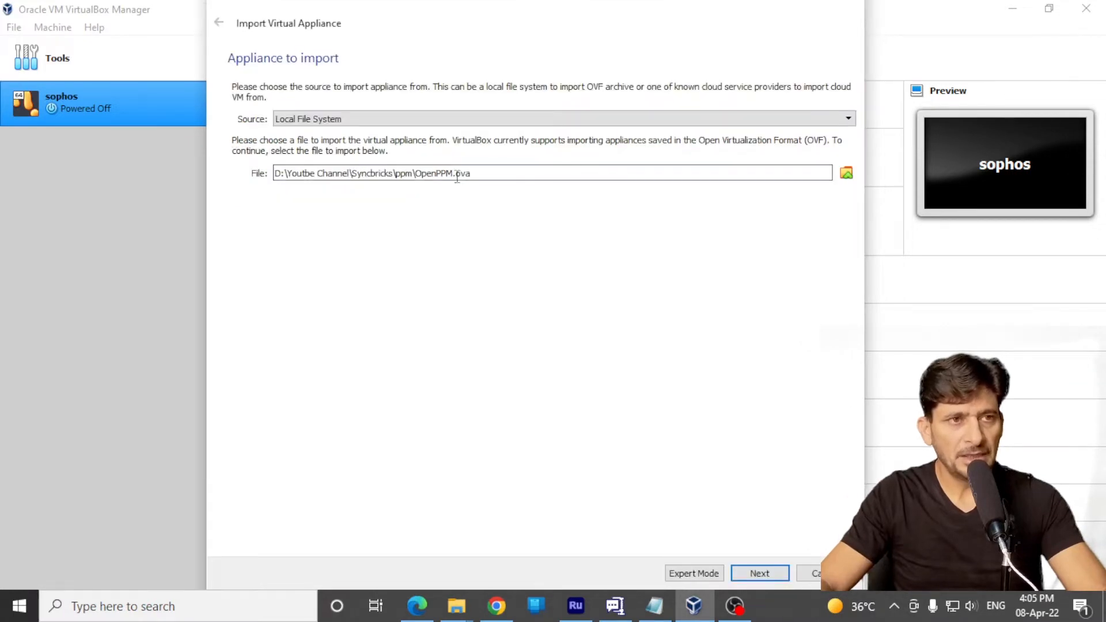
double_click(460, 173)
click(756, 573)
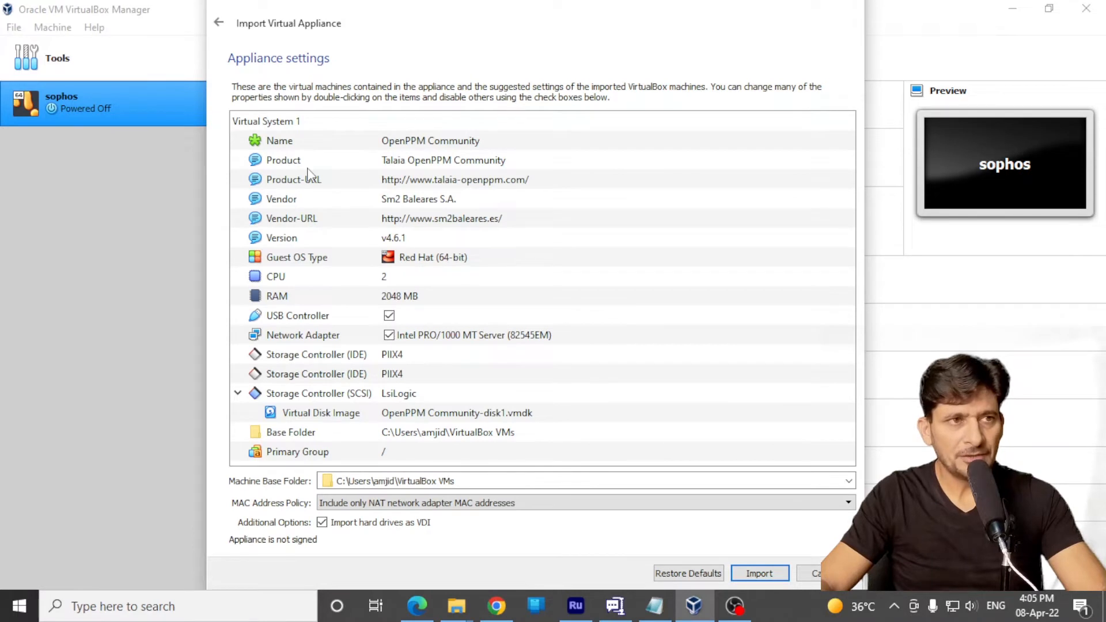
Review the appliance's name, product, CPU and RAM settings and import it with the suggested values
click(407, 144)
click(427, 167)
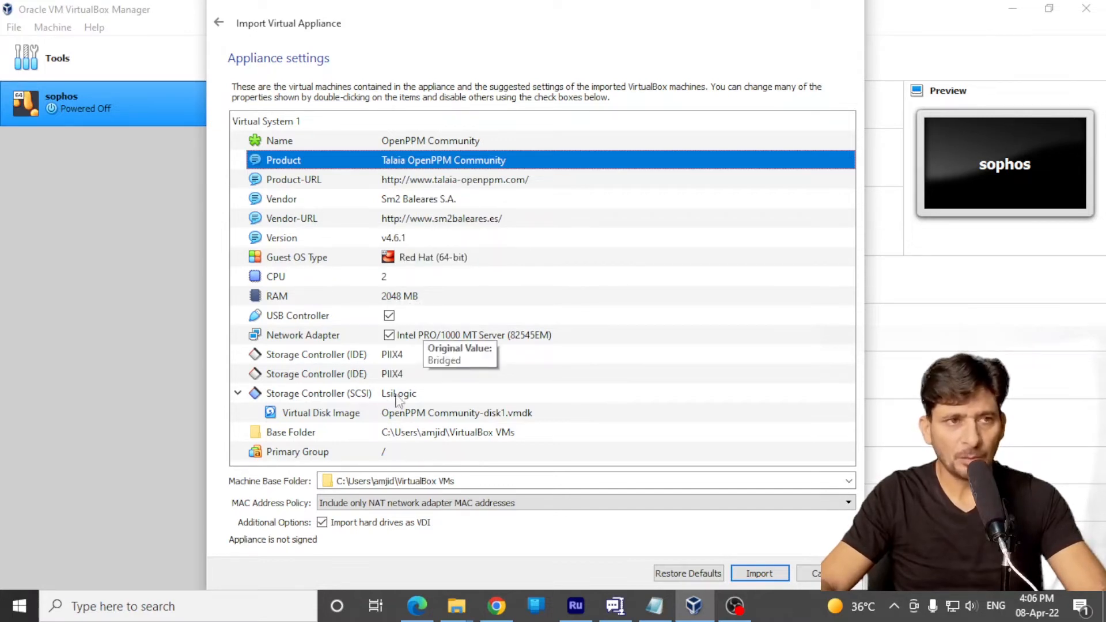
click(398, 282)
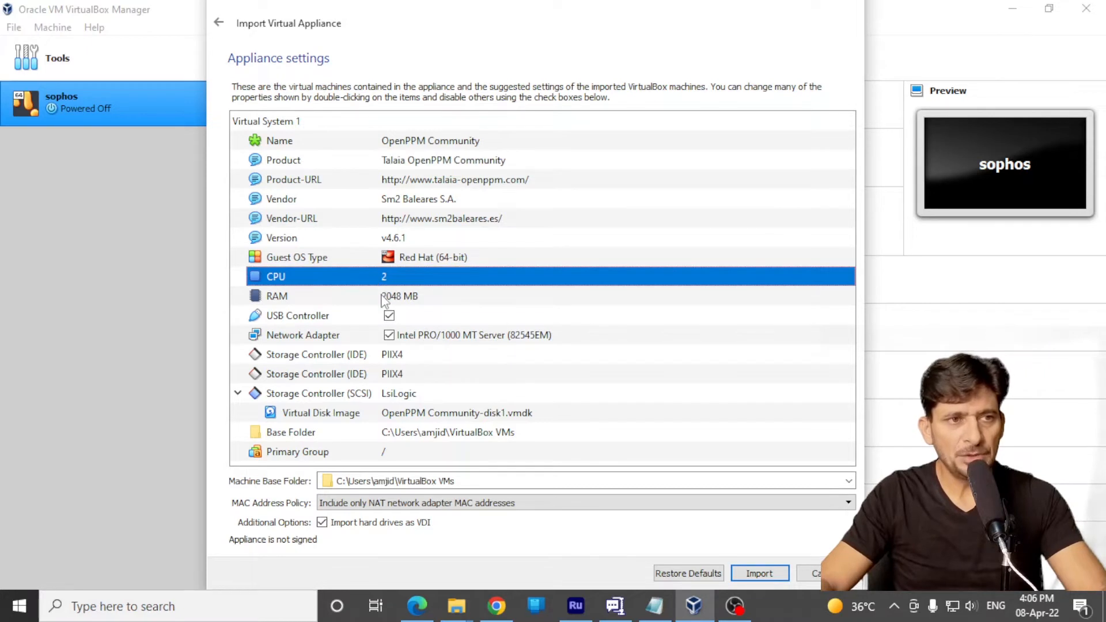
click(384, 300)
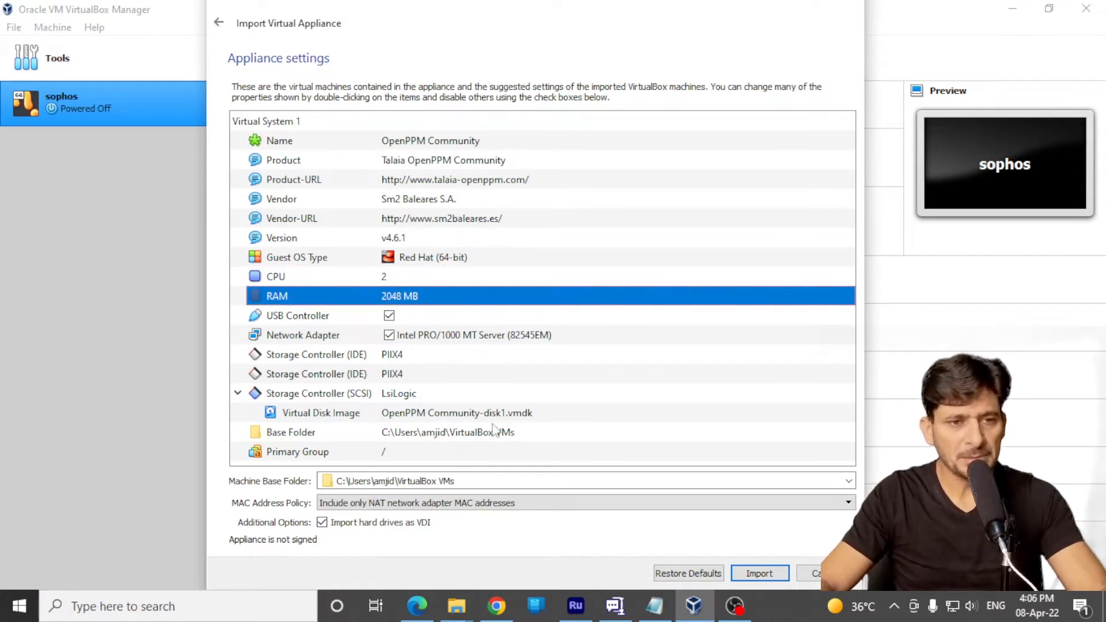
click(760, 574)
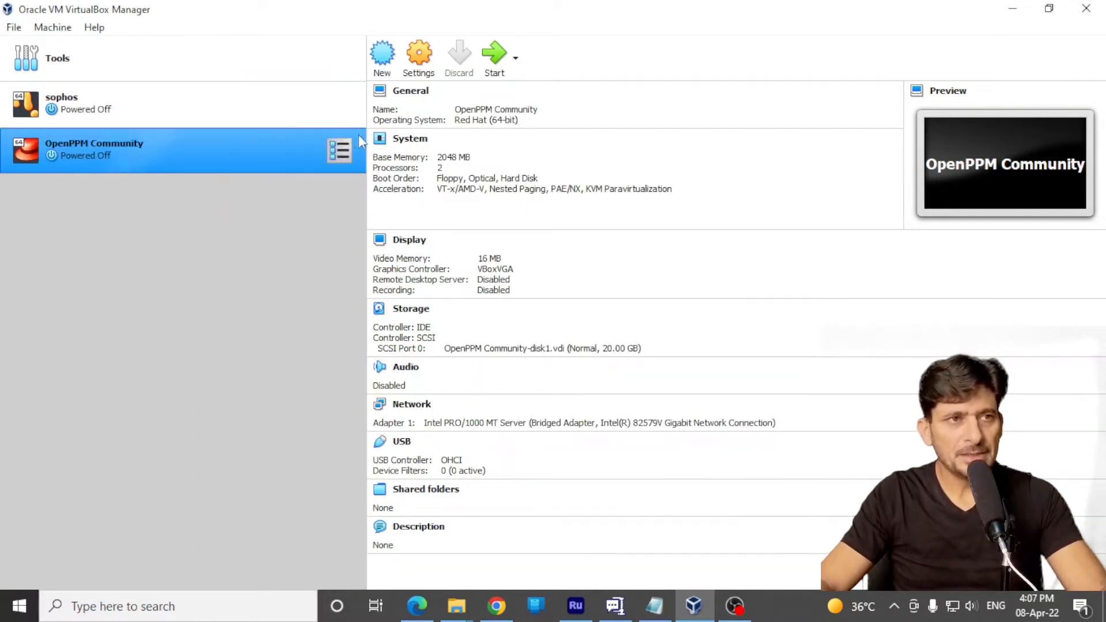
Bridge the OpenPPM Community machine's network Adapter 1 to Realtek PCIe GBE Family Controller #2 and save its settings
click(423, 63)
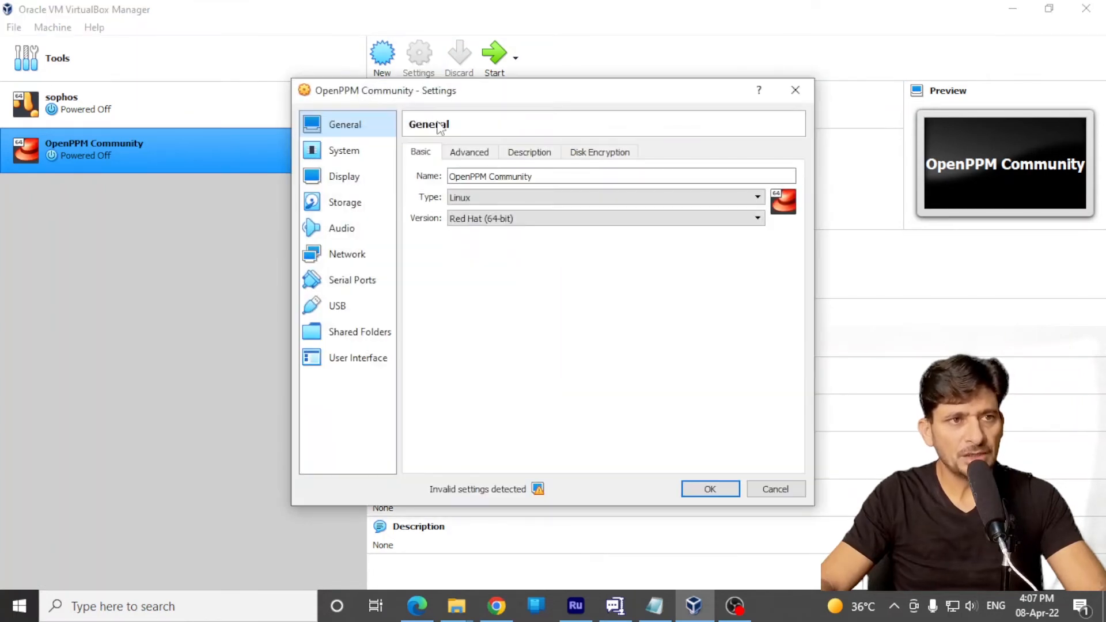
click(357, 253)
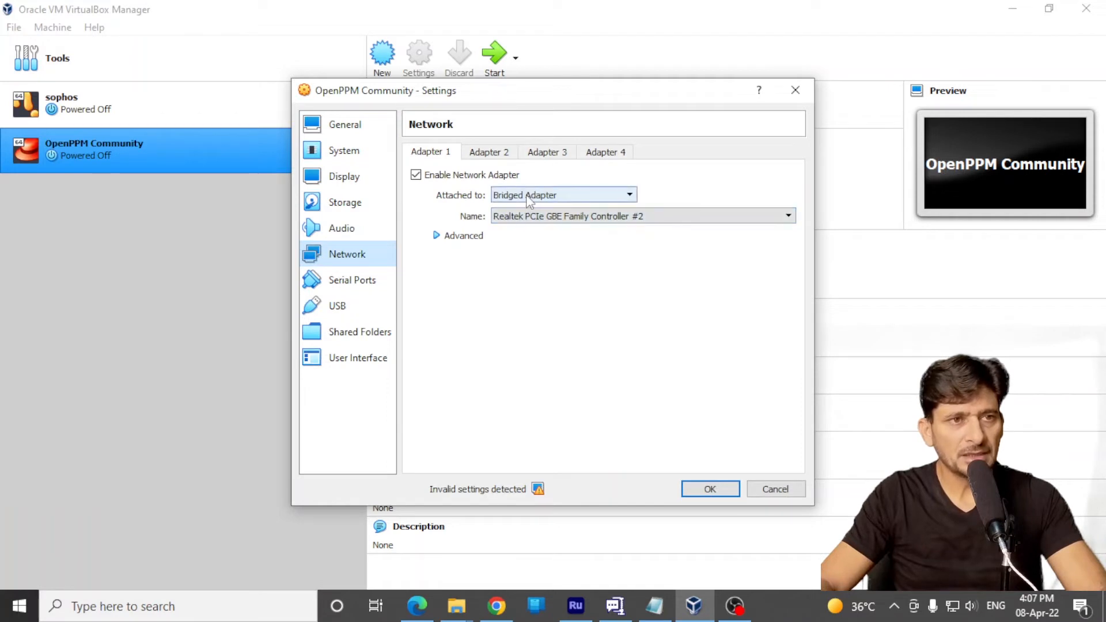
click(566, 216)
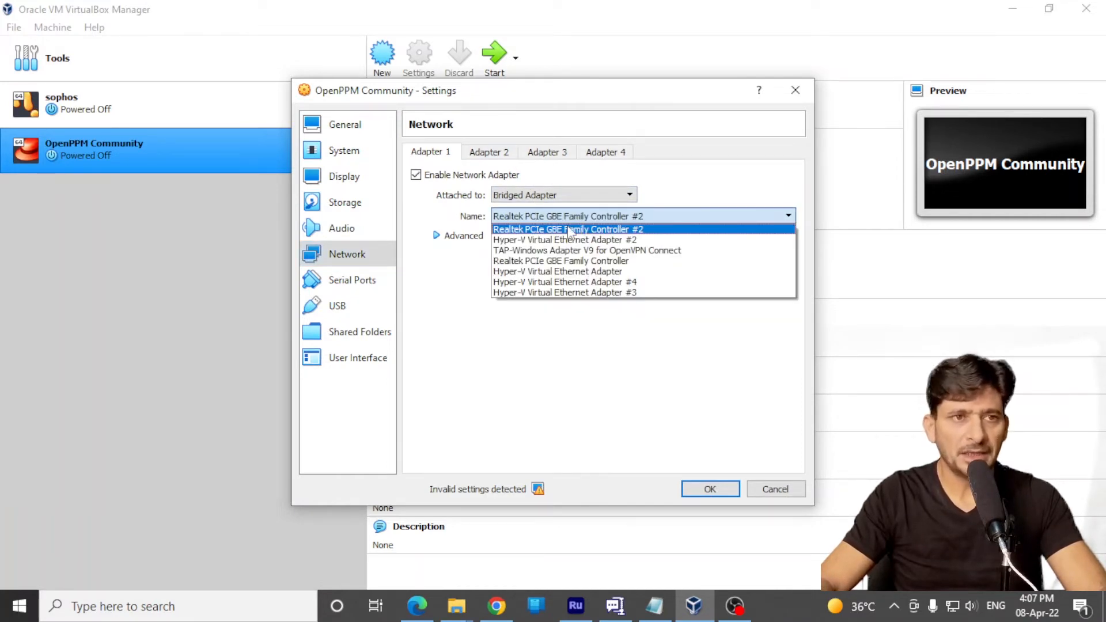
click(568, 229)
click(710, 489)
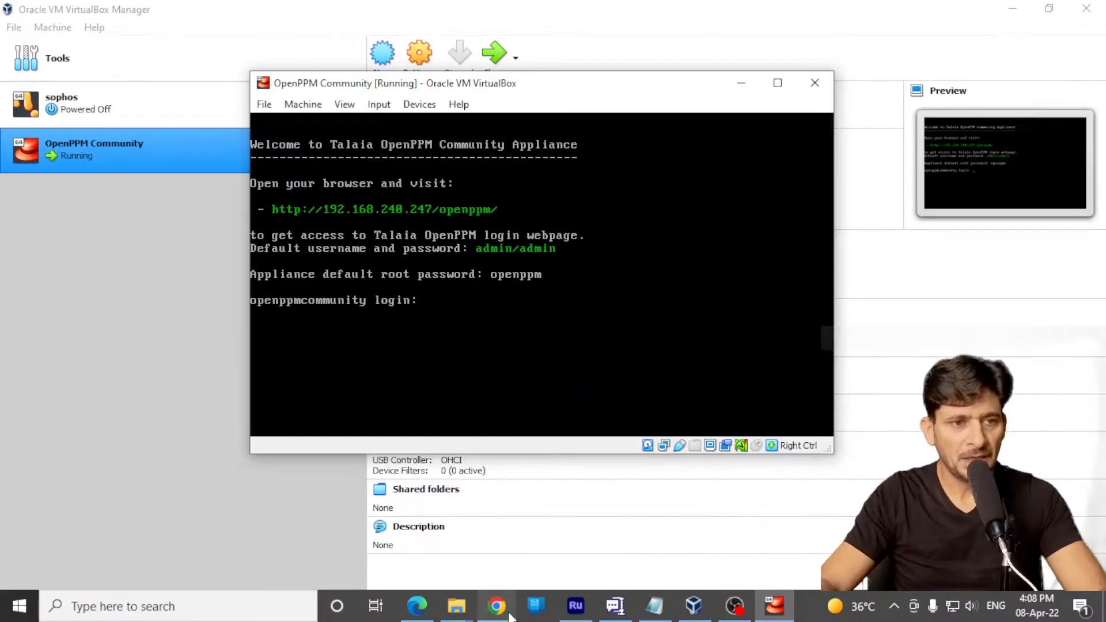
Open 192.168.240.247/openppm/ in Chrome, and log in to the appliance console in VirtualBox as root with the root password
click(497, 606)
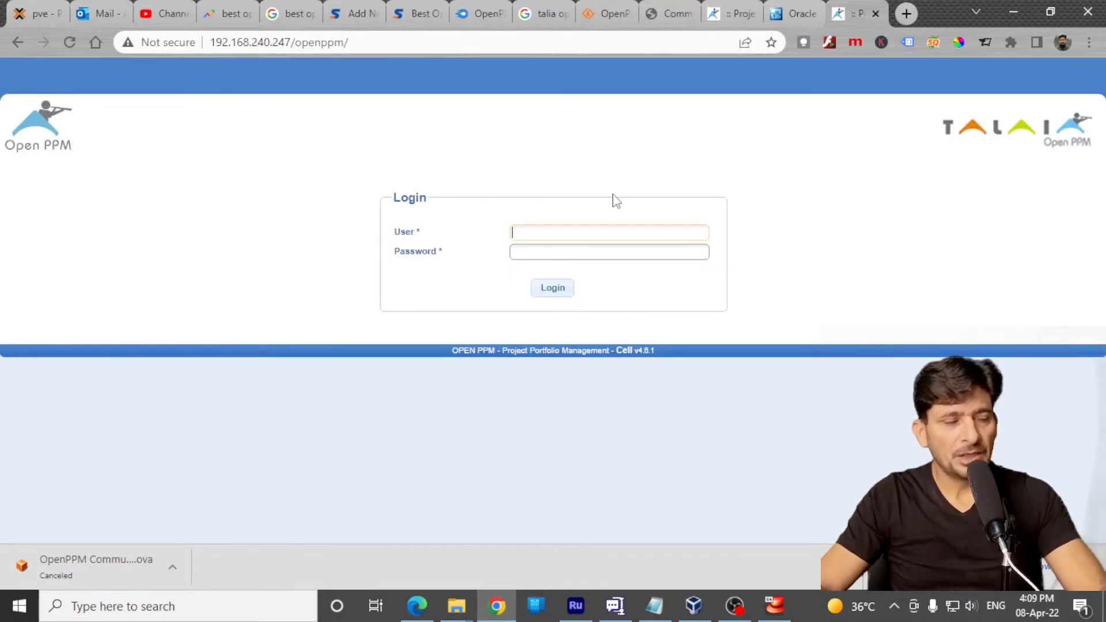
key(alt+Tab)
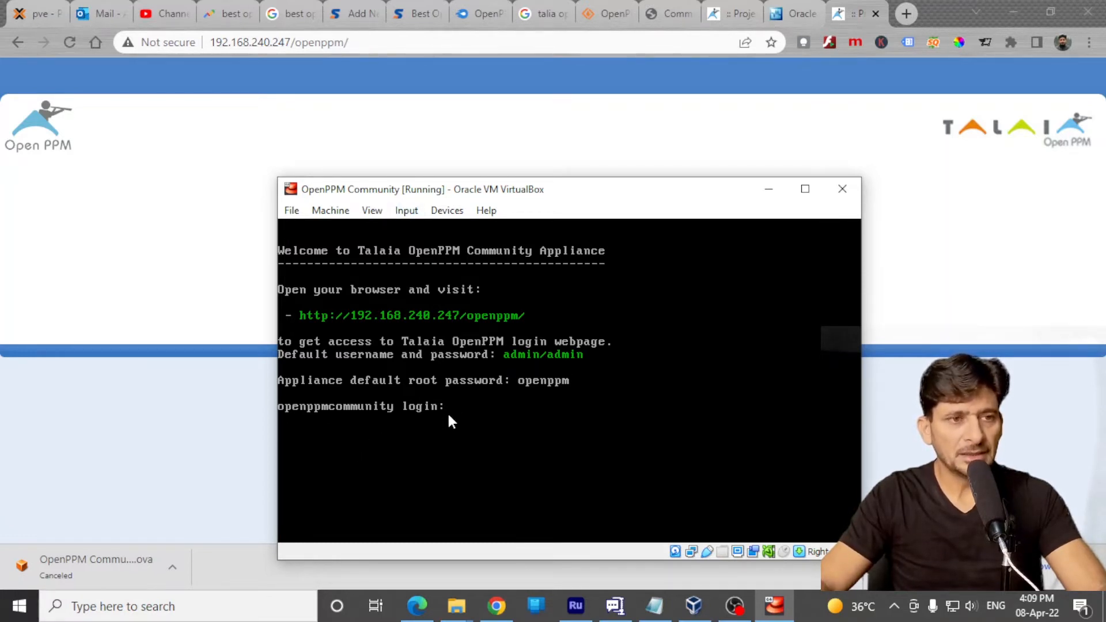
text(root)
key(Return)
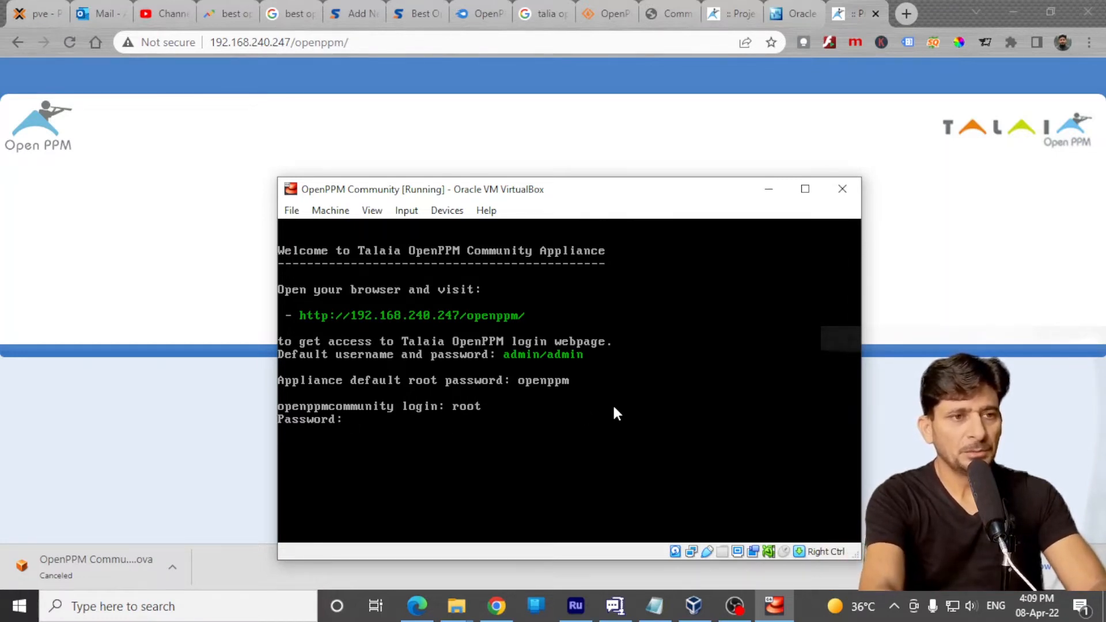
key(Return)
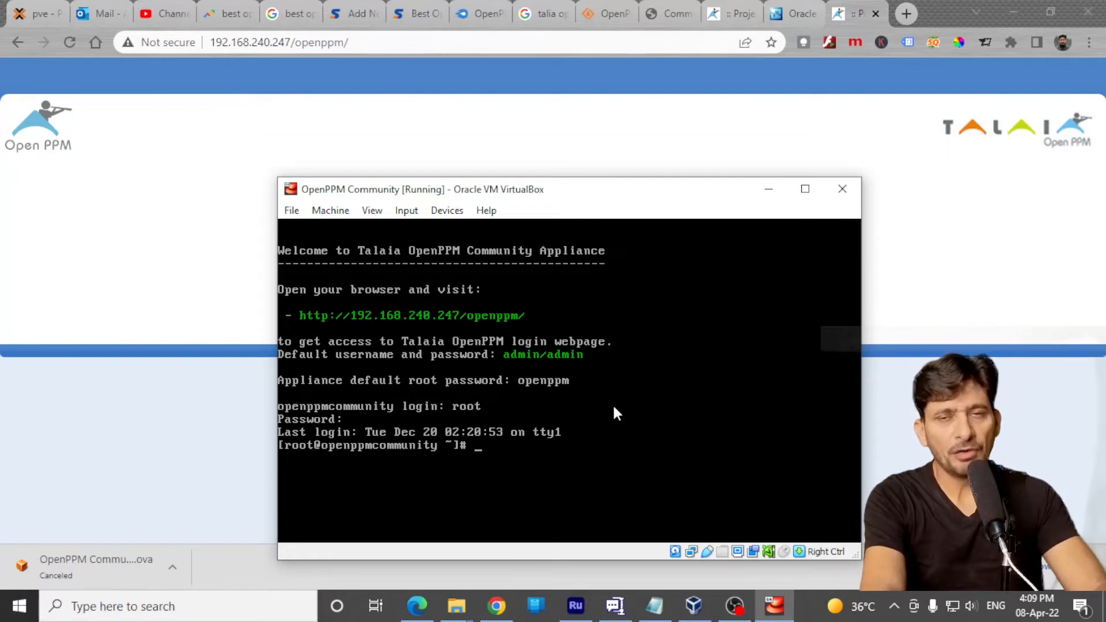
Clear the appliance console and minimize the virtual machine window, leaving the machine running
text(clear)
key(Return)
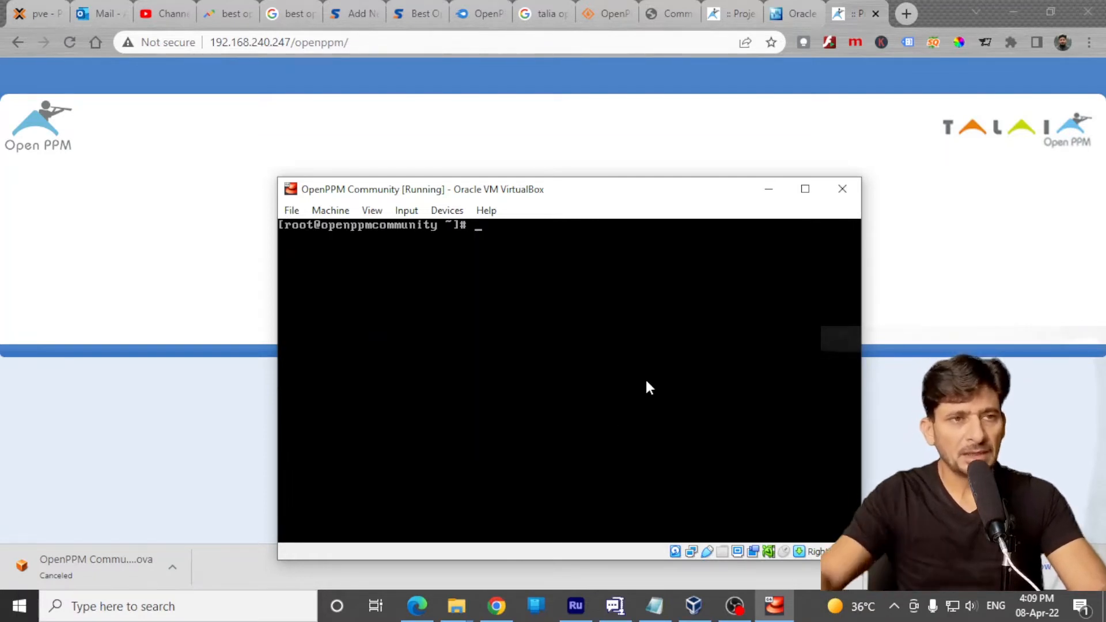
click(841, 194)
click(562, 424)
click(769, 189)
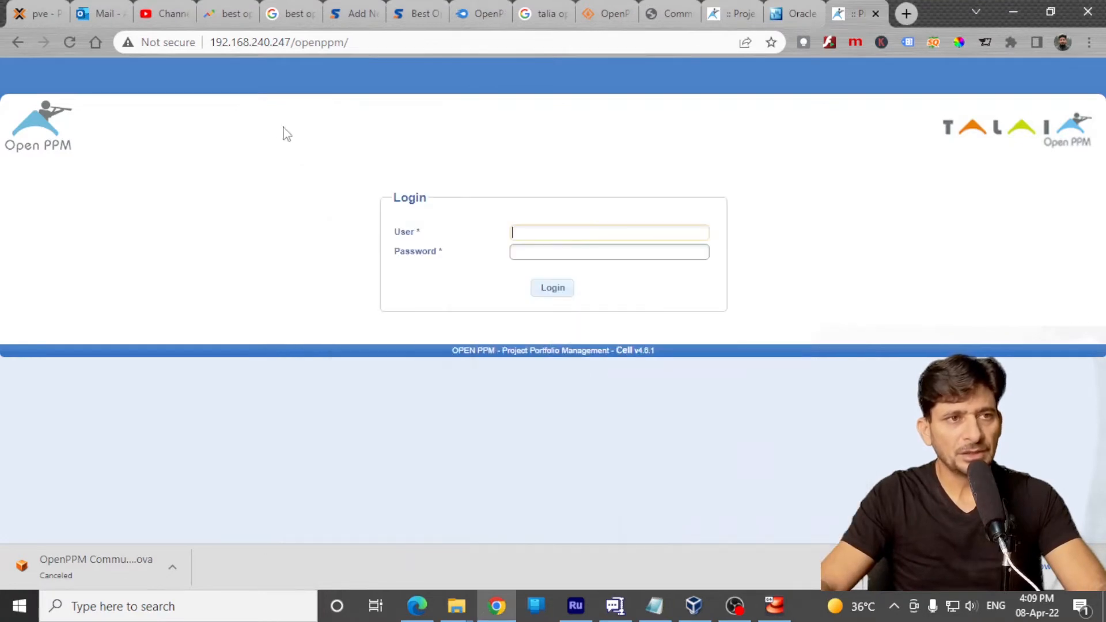
Log in to the OpenPPM web page as user admin with the account password
text(admin)
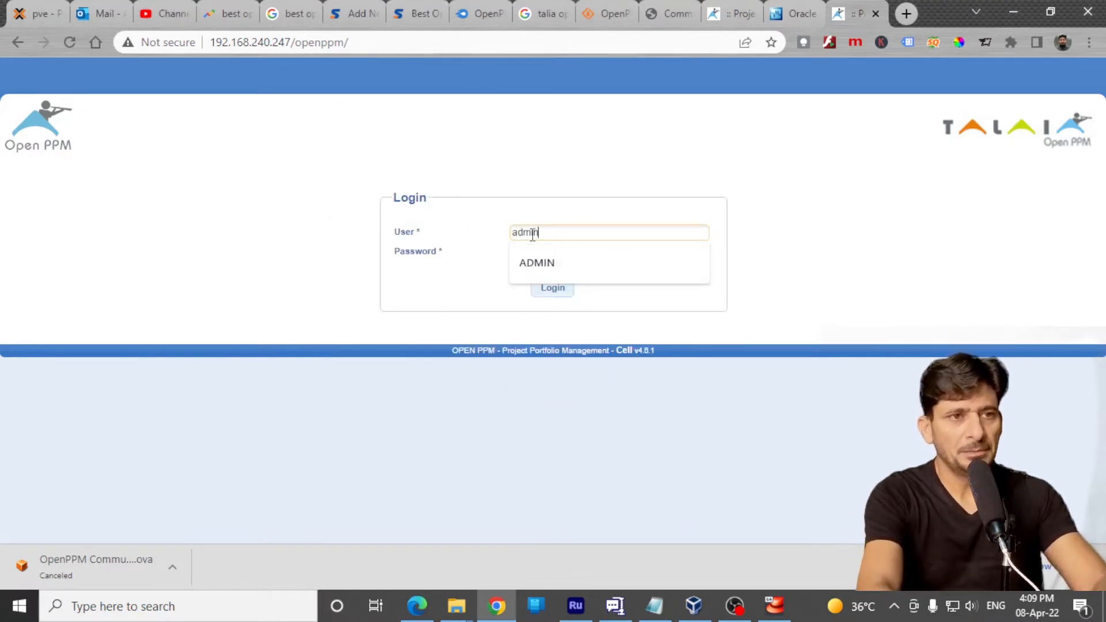
key(Tab)
text(admin)
key(Return)
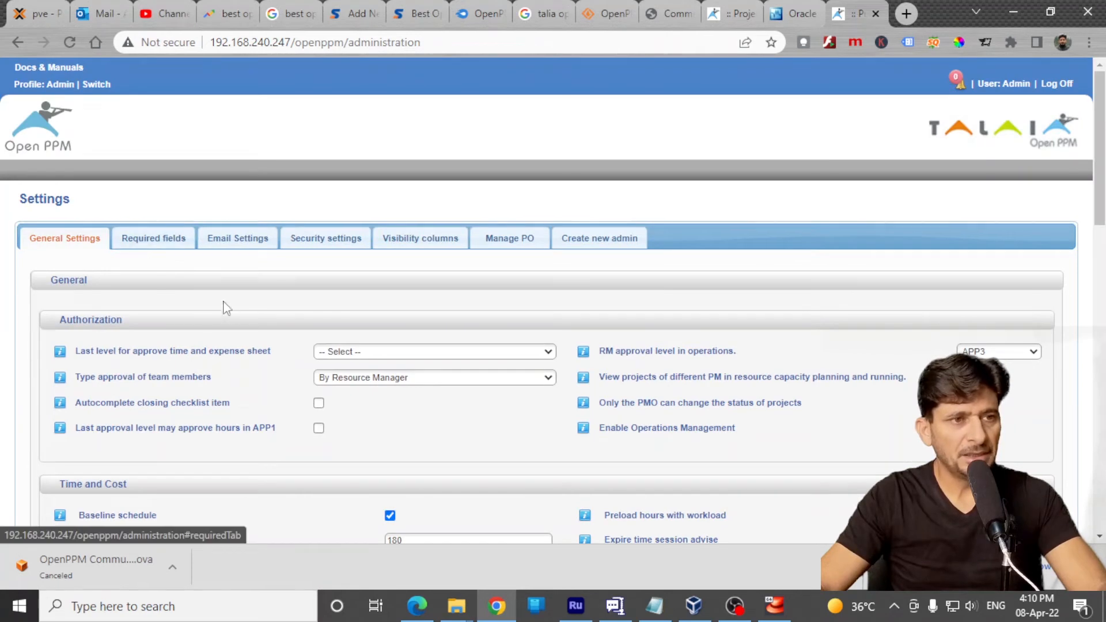
Examine the General Settings, from authorization, time and cost, reports and messages through to the Resource Capacity Planning color customization
scroll(450, 349, down, 1)
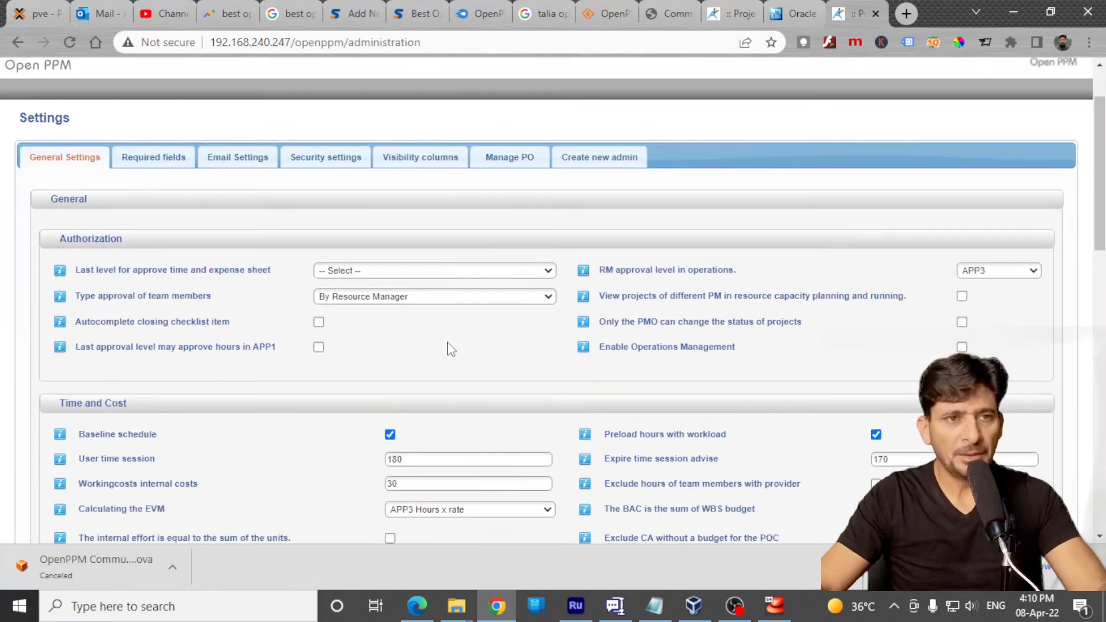
scroll(224, 298, down, 2)
scroll(220, 303, up, 3)
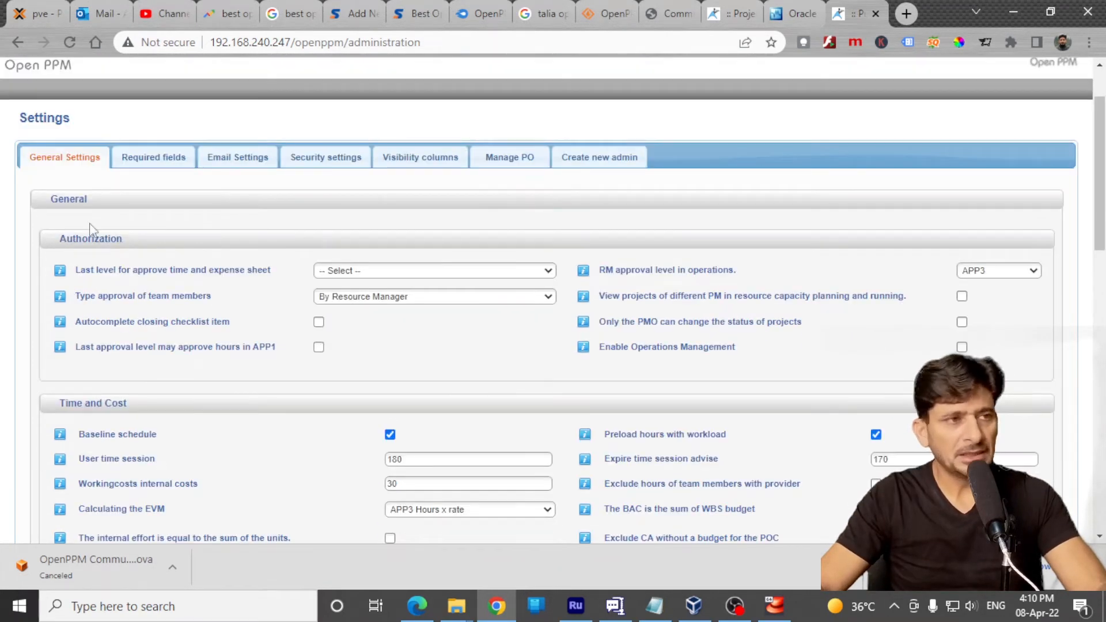
scroll(89, 409, down, 1)
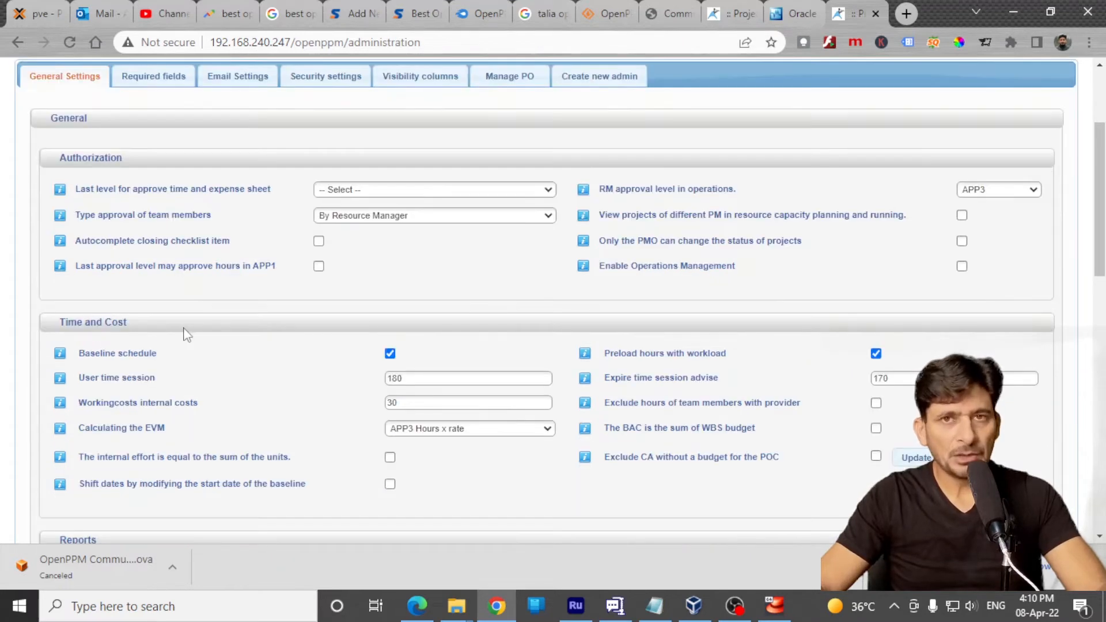
scroll(176, 340, down, 2)
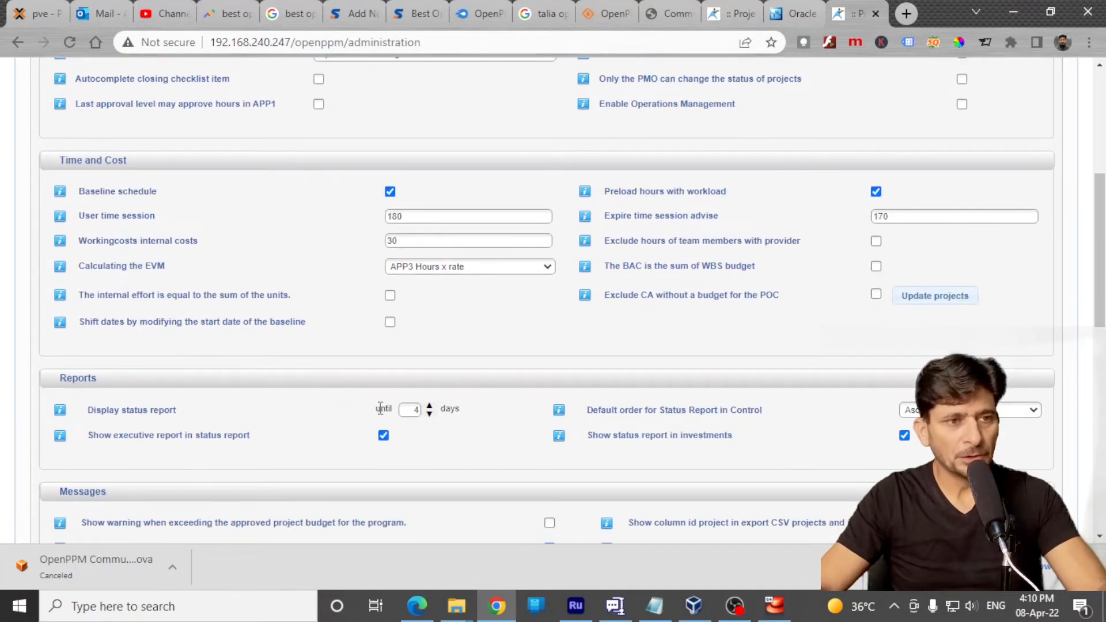
scroll(308, 434, down, 4)
scroll(288, 368, down, 1)
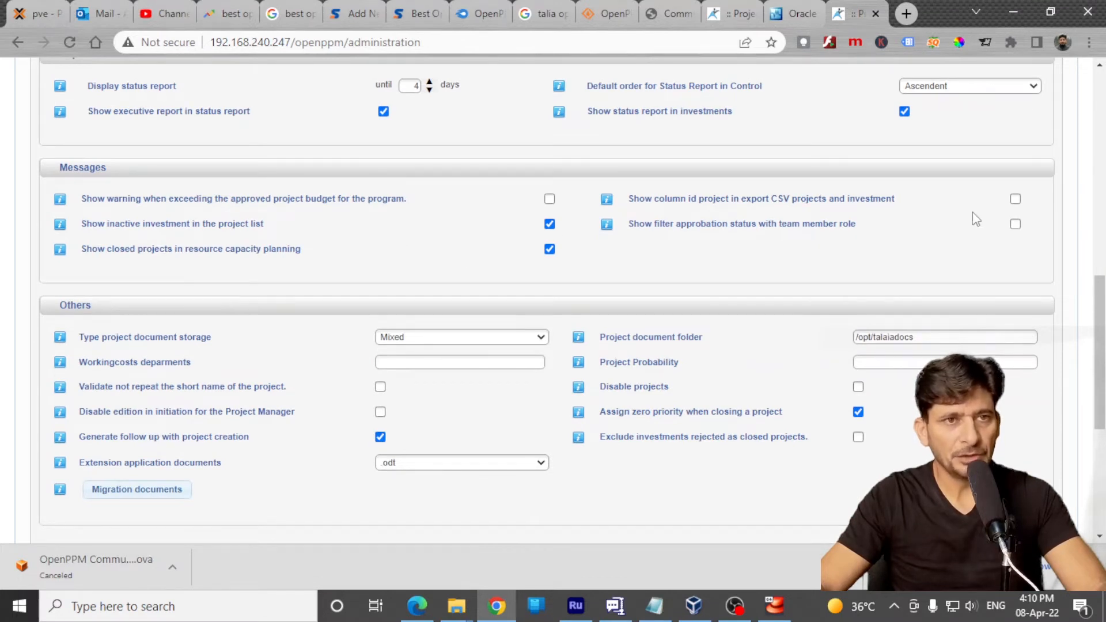
scroll(134, 329, down, 5)
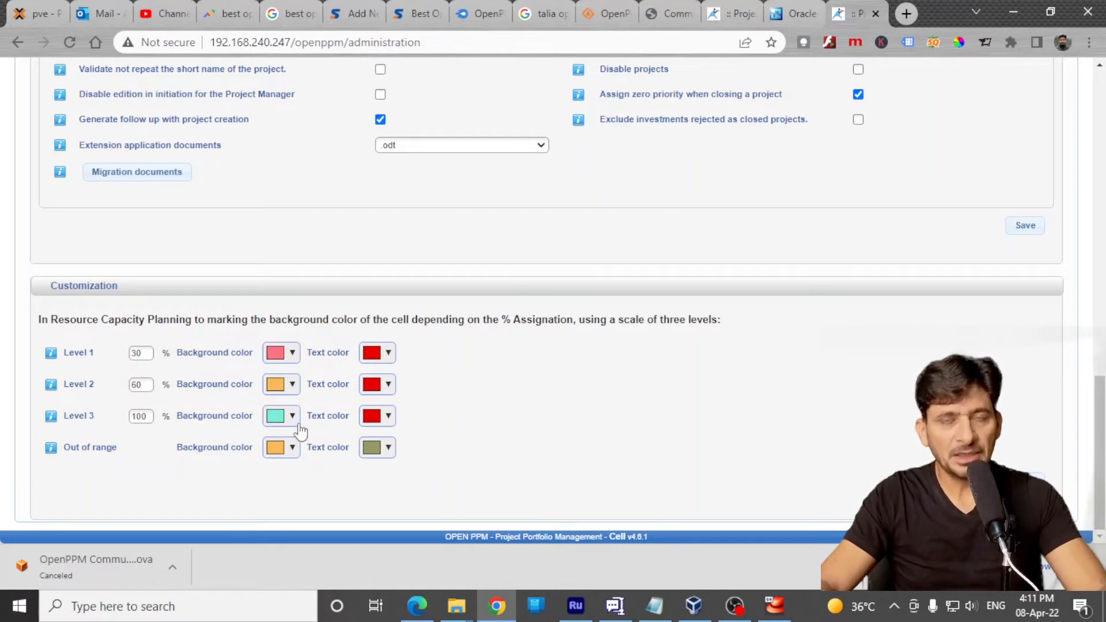
scroll(196, 346, up, 15)
Review the OpenPPM required project fields and the email configuration and notification settings
click(179, 244)
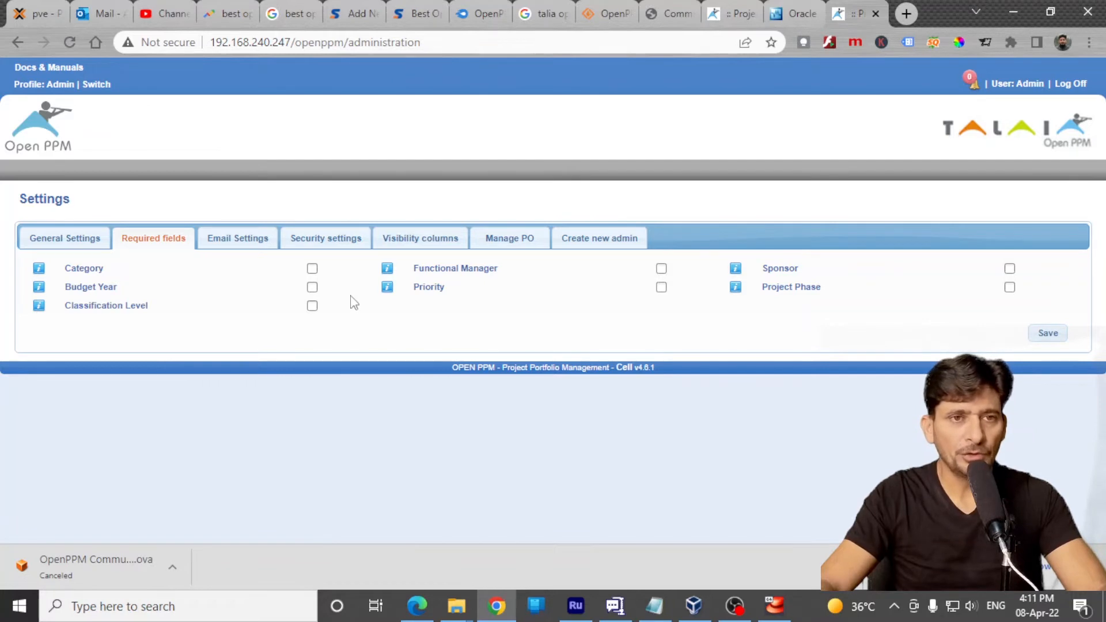
click(241, 238)
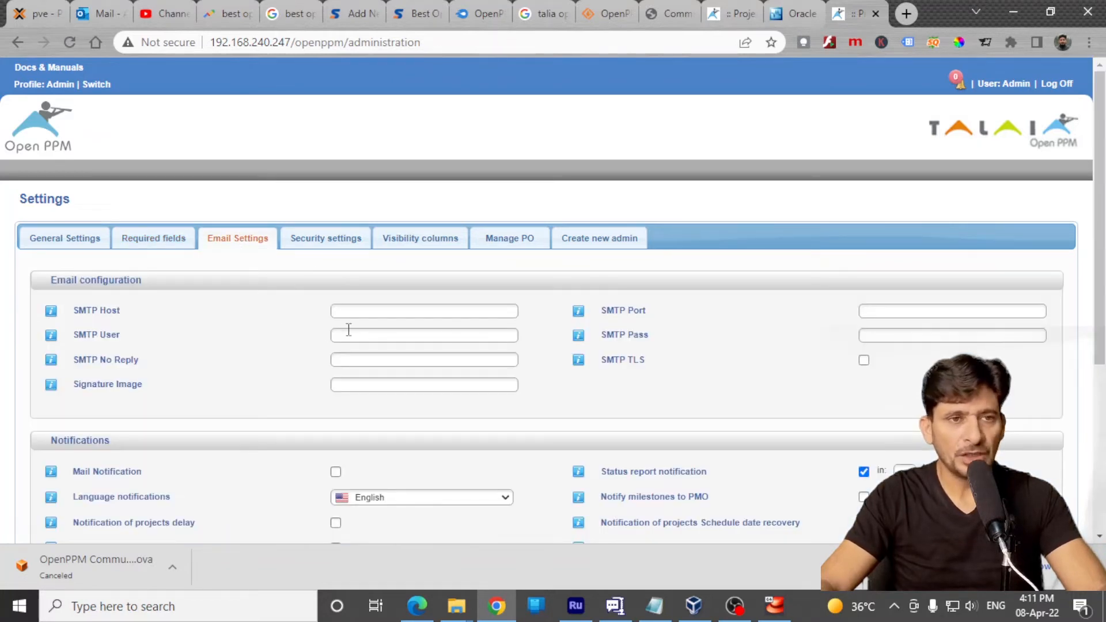
scroll(423, 316, down, 3)
scroll(413, 321, up, 2)
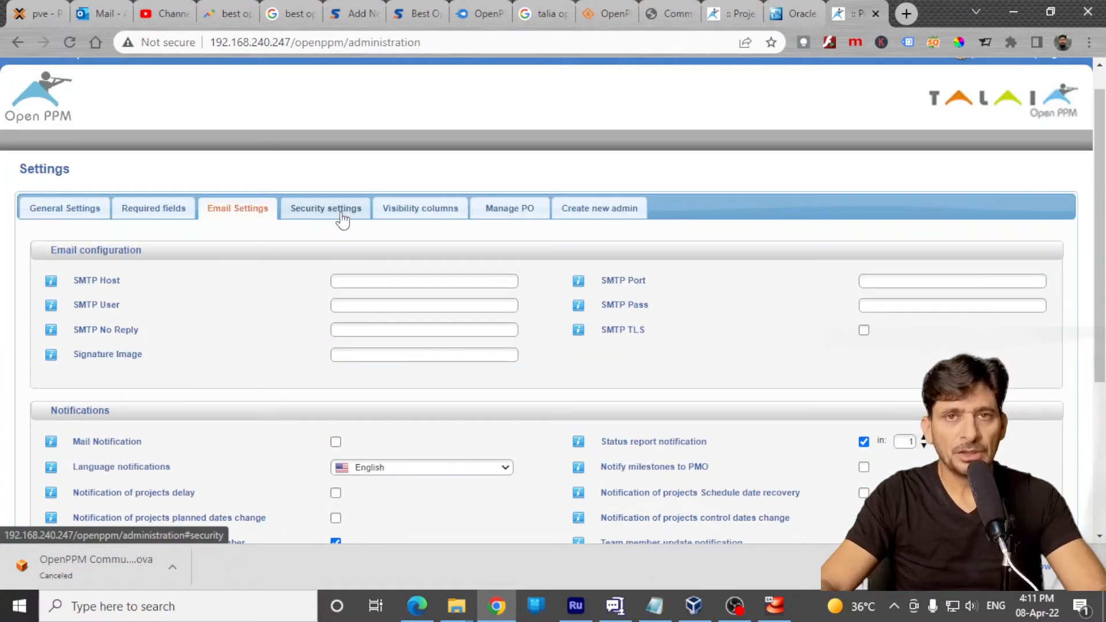
Review the authentication types in the security settings and the visibility columns for the investment and project lists
click(342, 211)
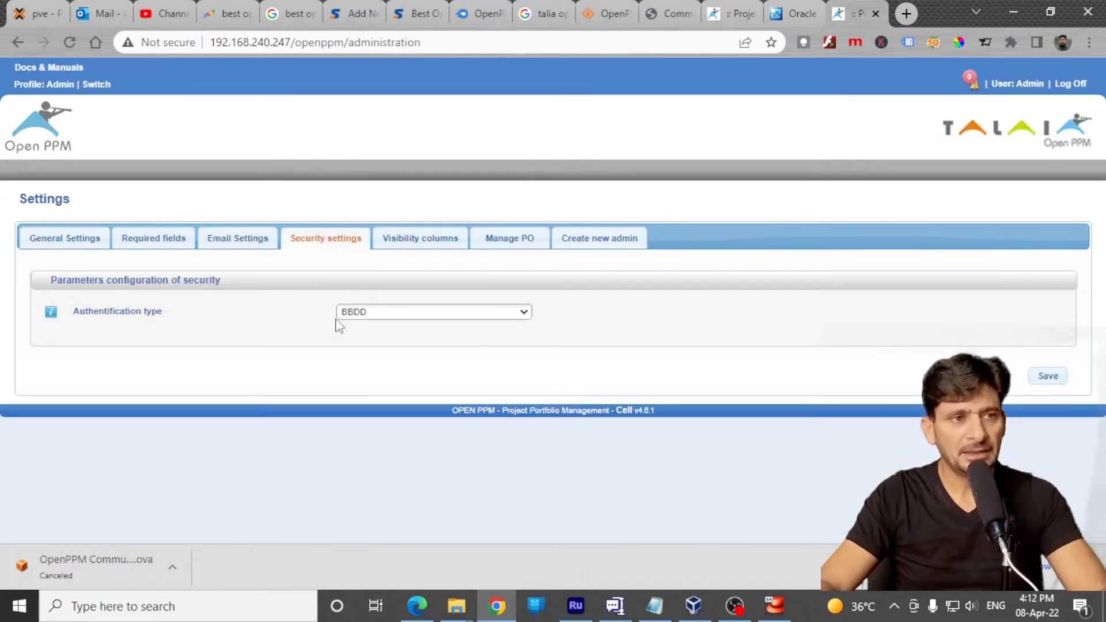
click(442, 316)
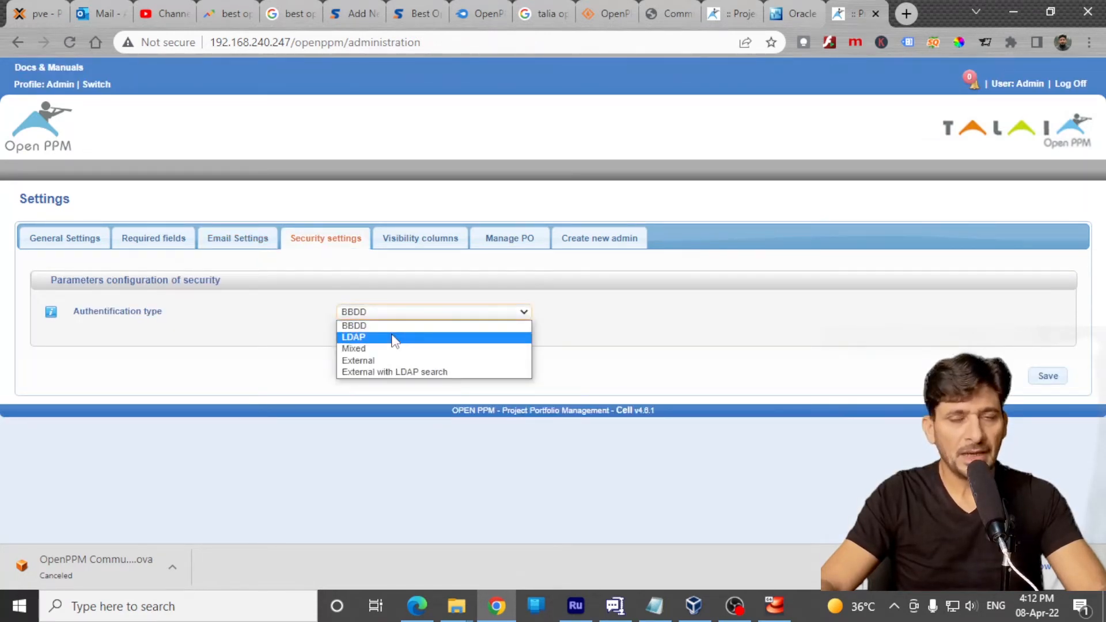
click(429, 241)
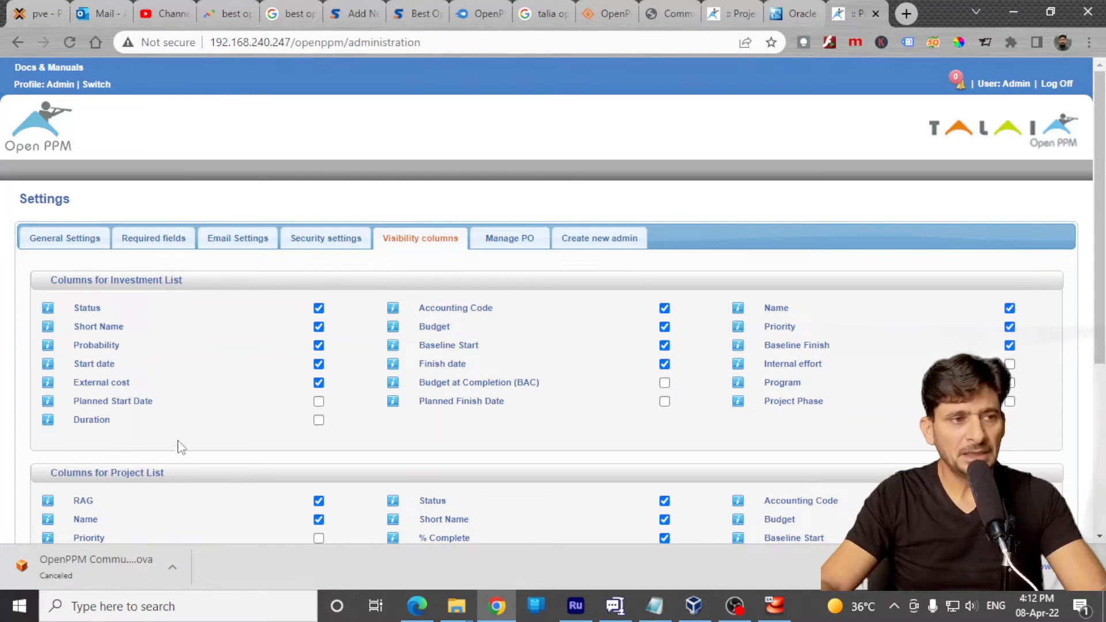
scroll(189, 441, down, 5)
scroll(164, 416, up, 3)
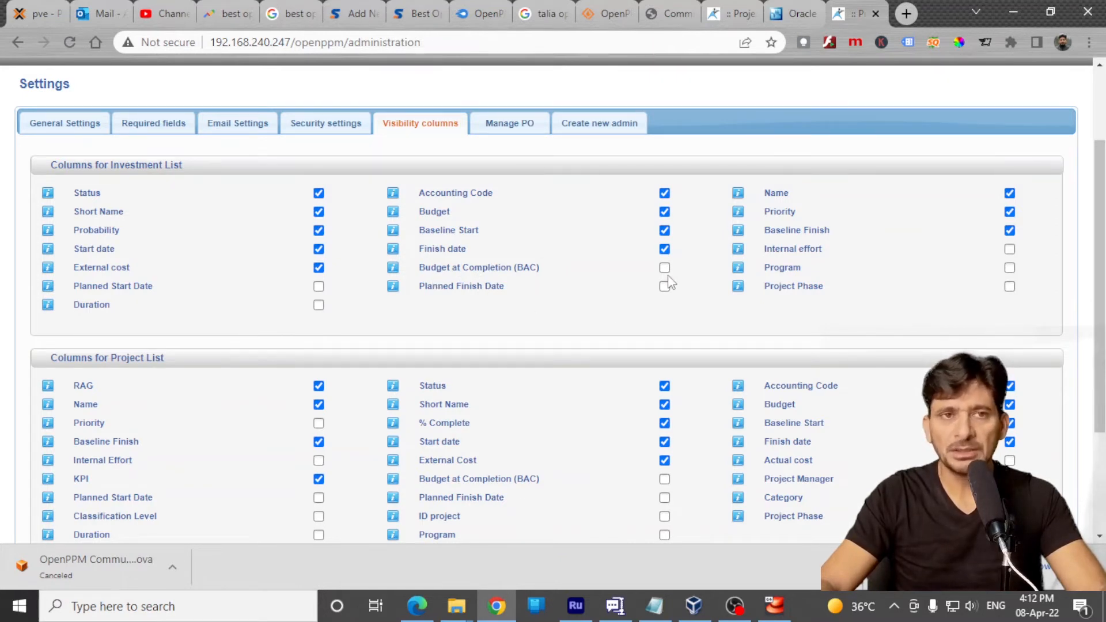
scroll(634, 279, down, 3)
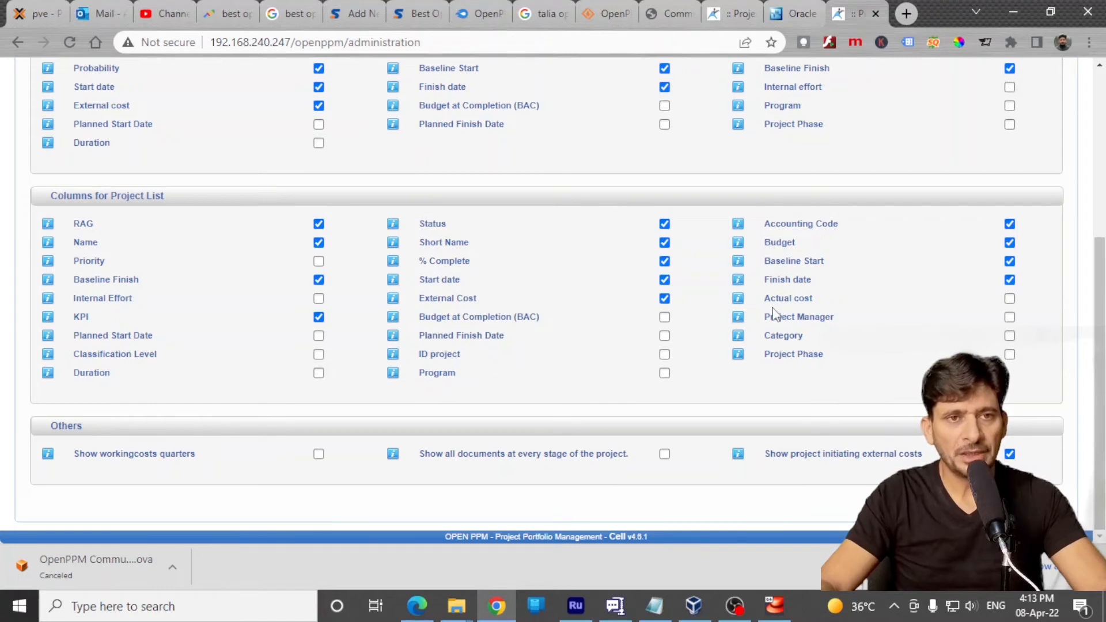
drag(779, 320, 853, 327)
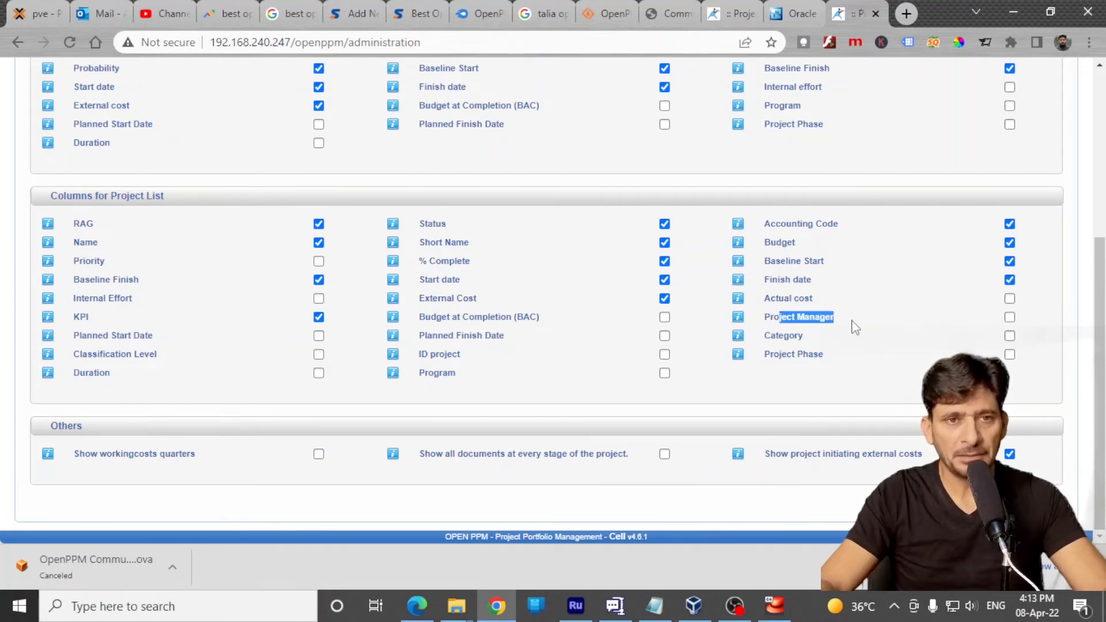
drag(780, 336, 853, 344)
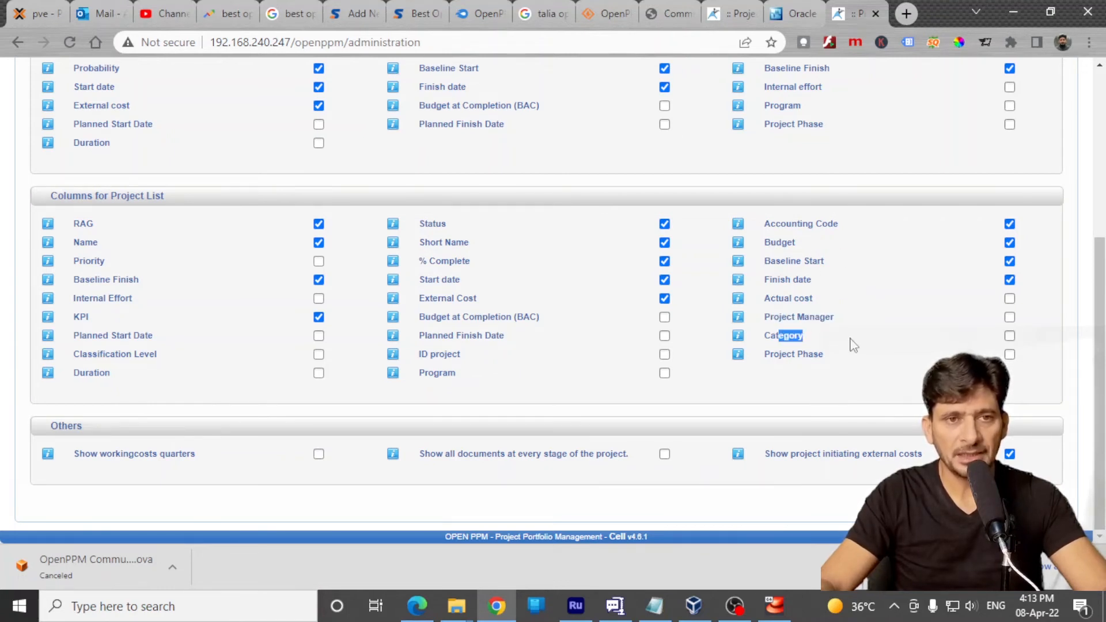
drag(765, 354, 864, 343)
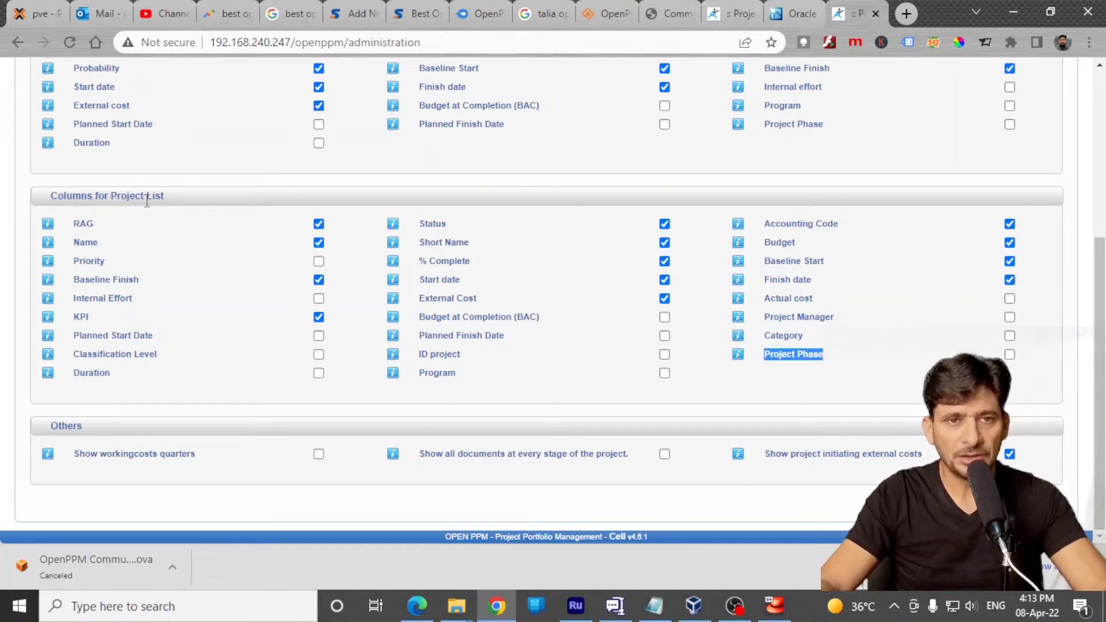
scroll(147, 201, up, 10)
Enter Syncbricks as the new performing organization and fill in the PMO contact's name, business address, phone and e-mail without saving
click(526, 239)
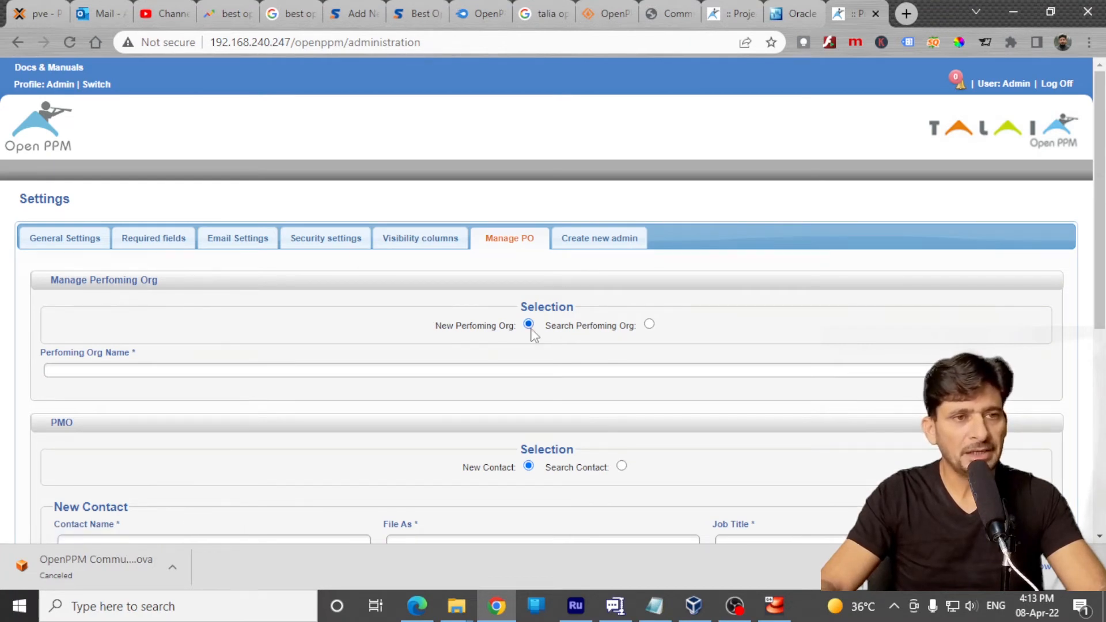
click(649, 324)
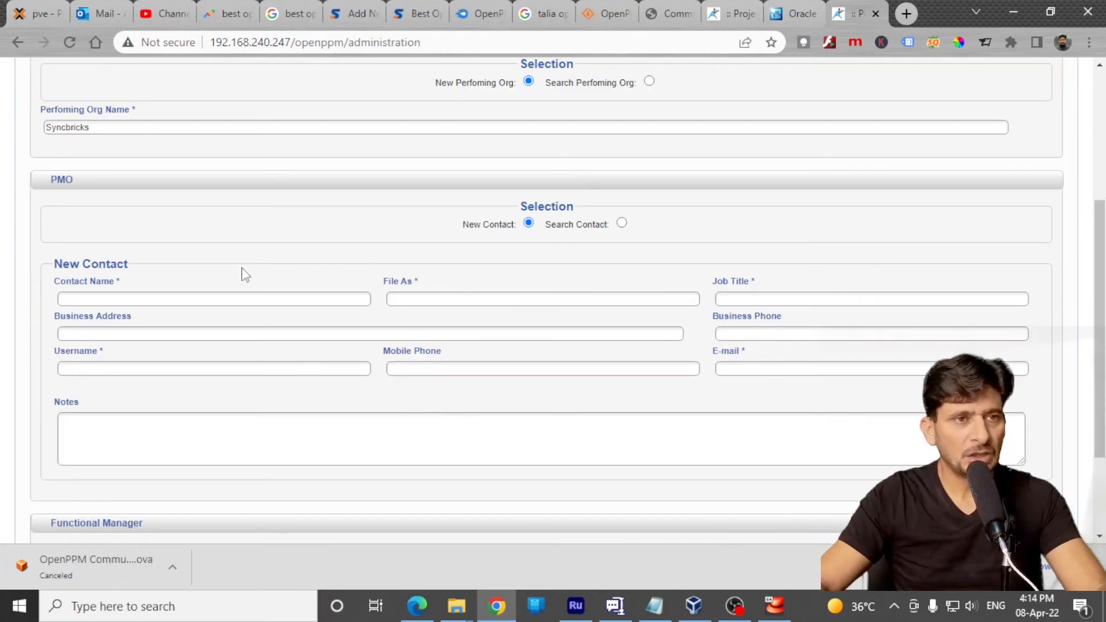
click(131, 298)
click(222, 339)
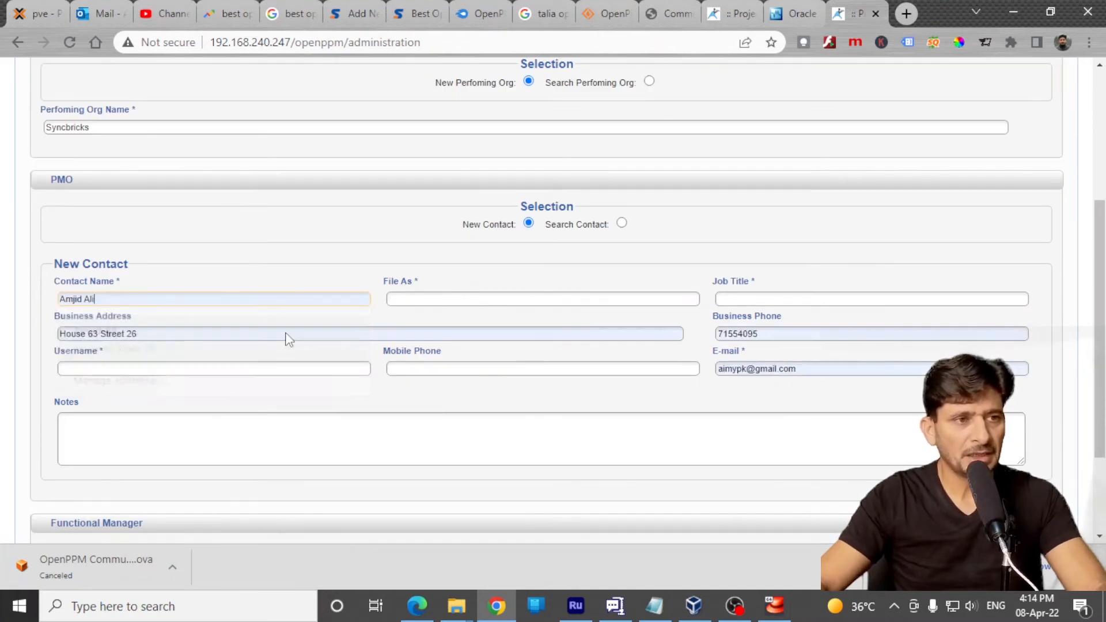
scroll(316, 385, down, 2)
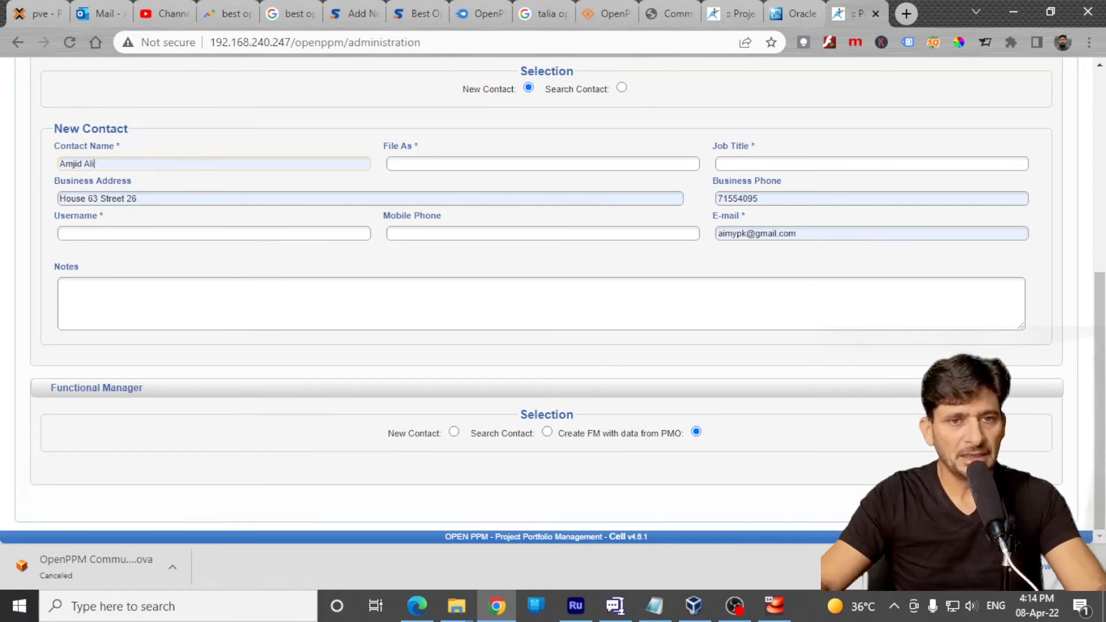
scroll(567, 348, up, 5)
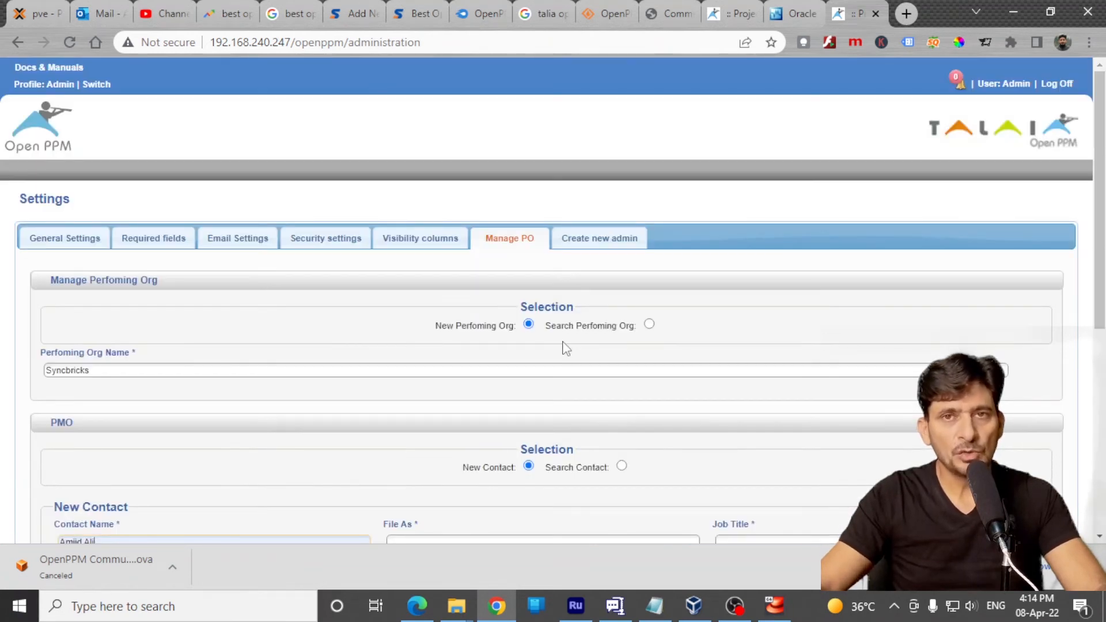
scroll(267, 363, down, 3)
scroll(536, 282, up, 3)
Examine the contact form for creating a new admin
click(576, 240)
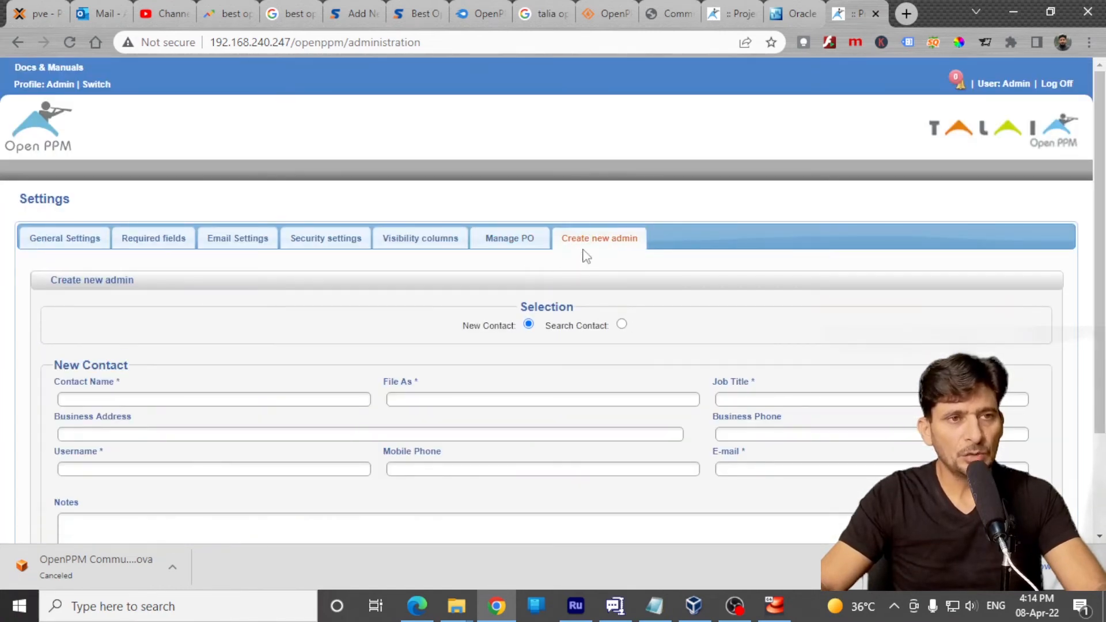
scroll(628, 427, down, 2)
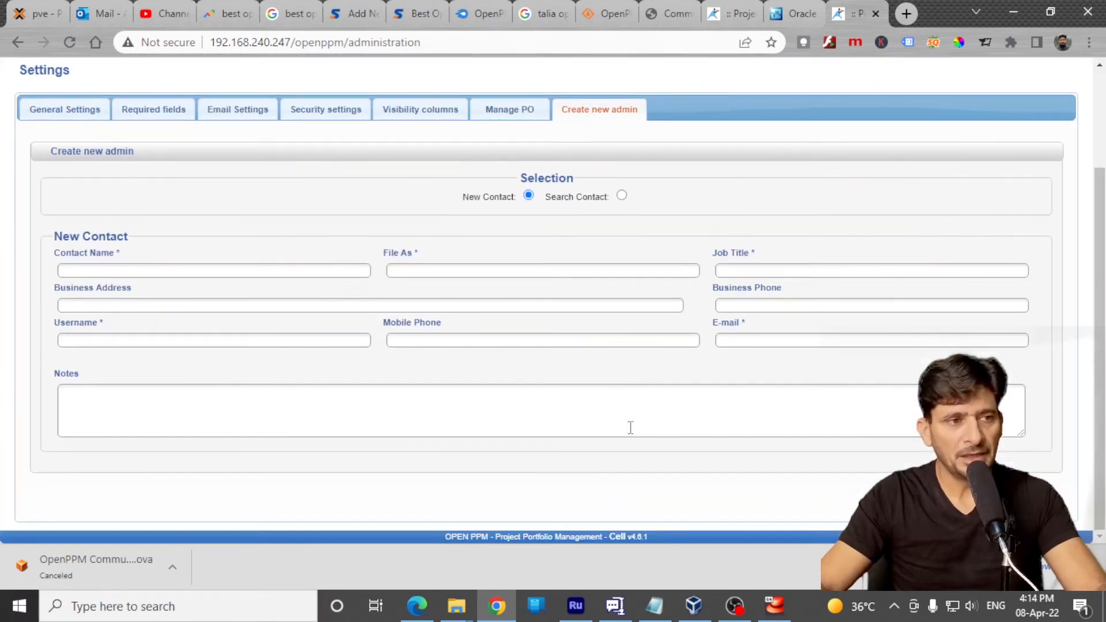
scroll(630, 428, up, 2)
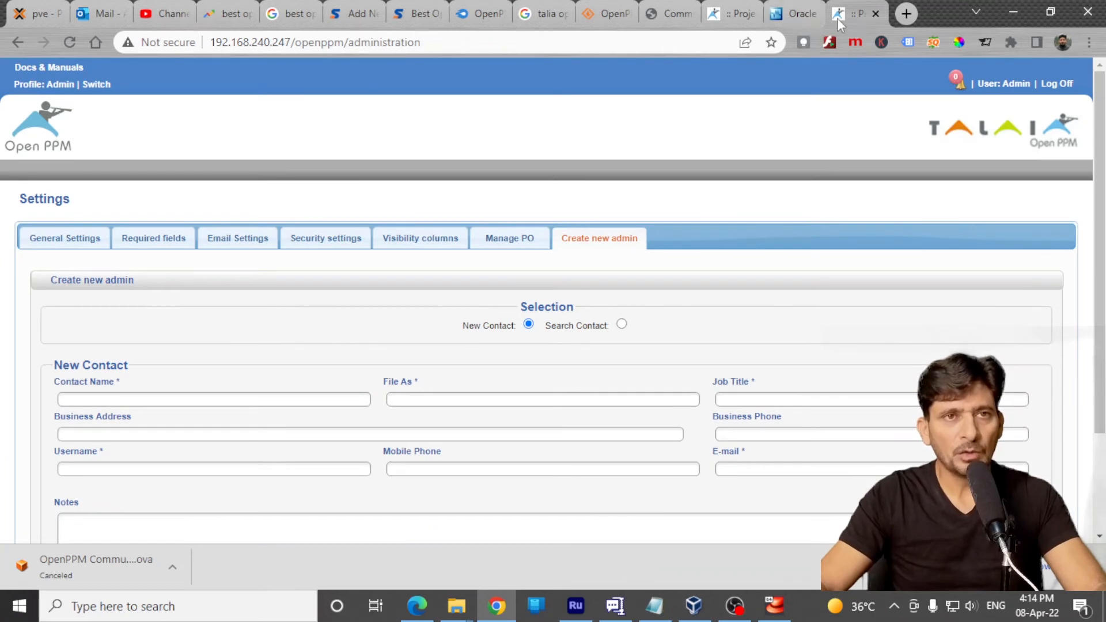
Close the local administration page and enter the hosted OpenPPM site with the SYNCBRICKS organization and the PMO profile
click(876, 14)
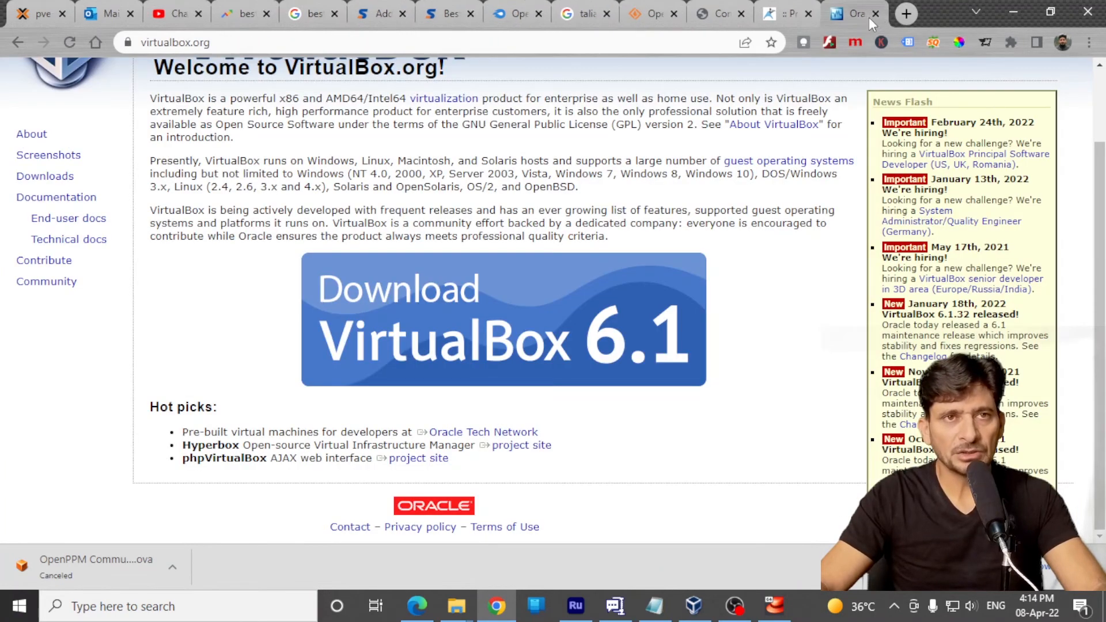
click(785, 9)
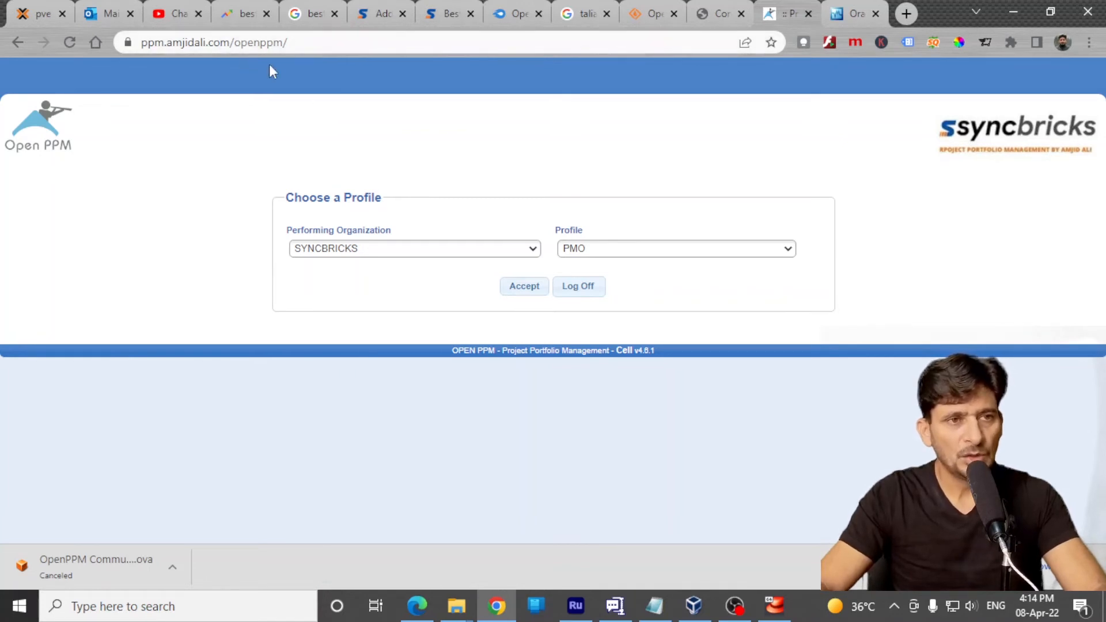
click(618, 248)
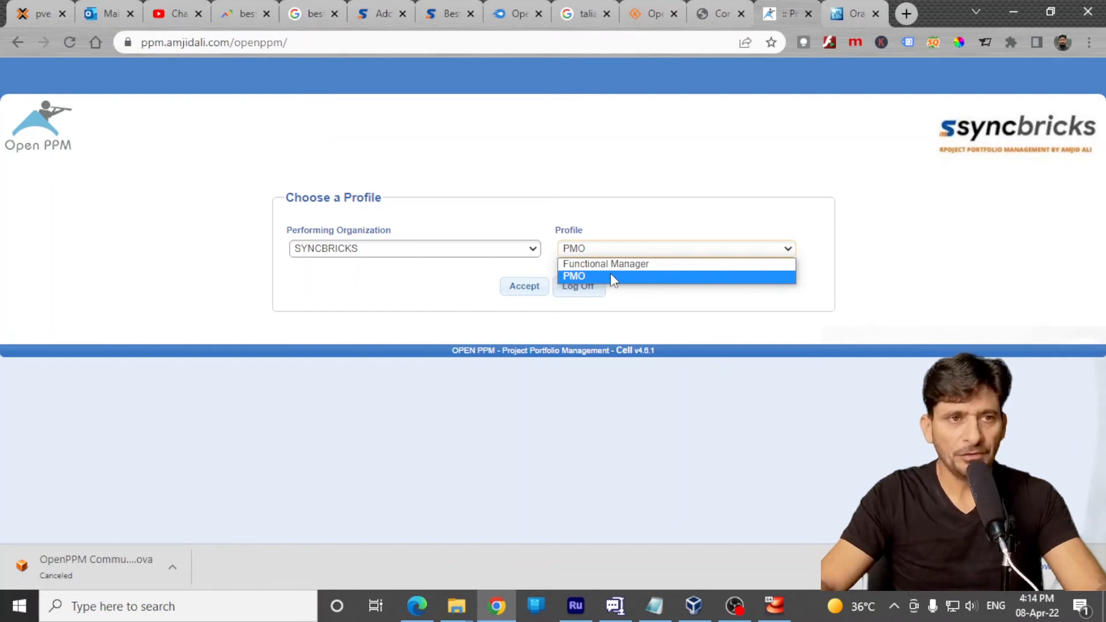
click(599, 239)
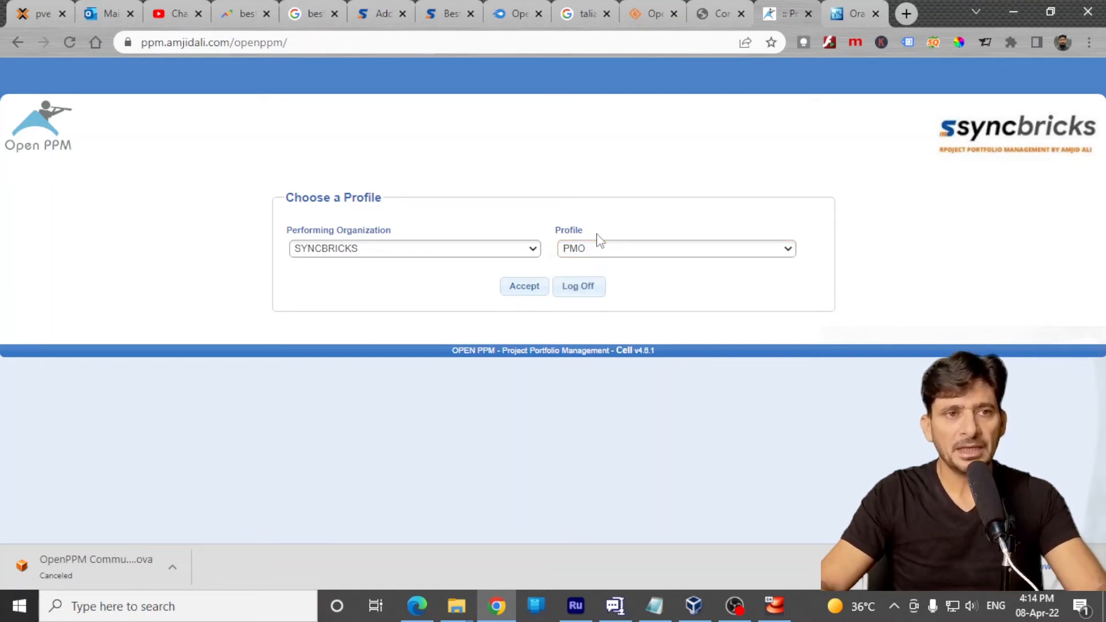
click(525, 286)
Look through the Projects page with its report sections, the Investments page and the Programs page
scroll(261, 346, down, 2)
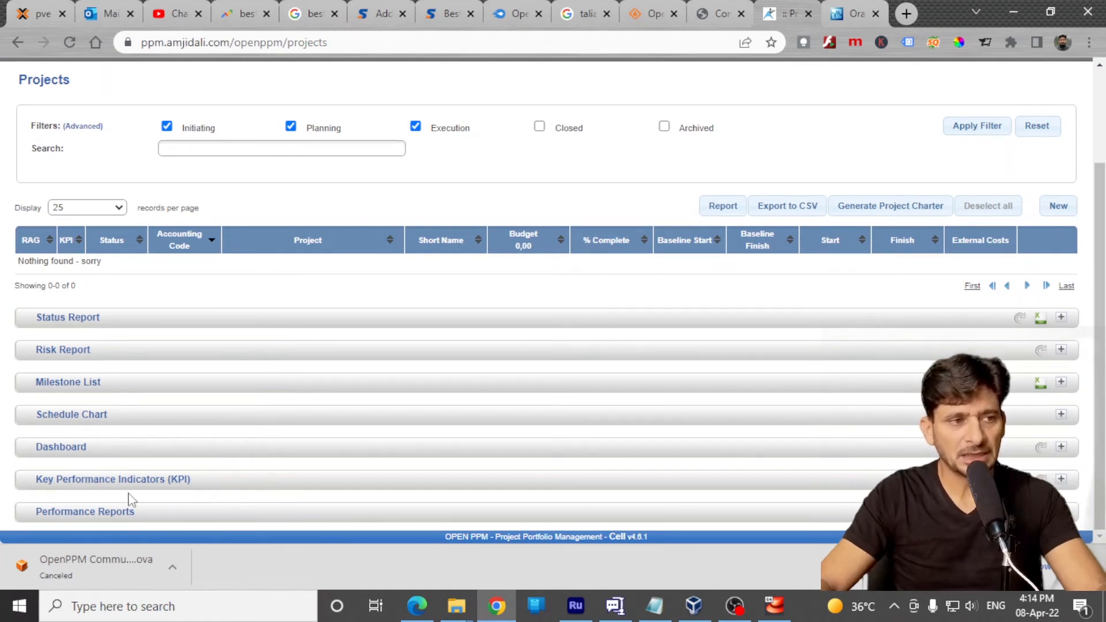
scroll(652, 461, up, 2)
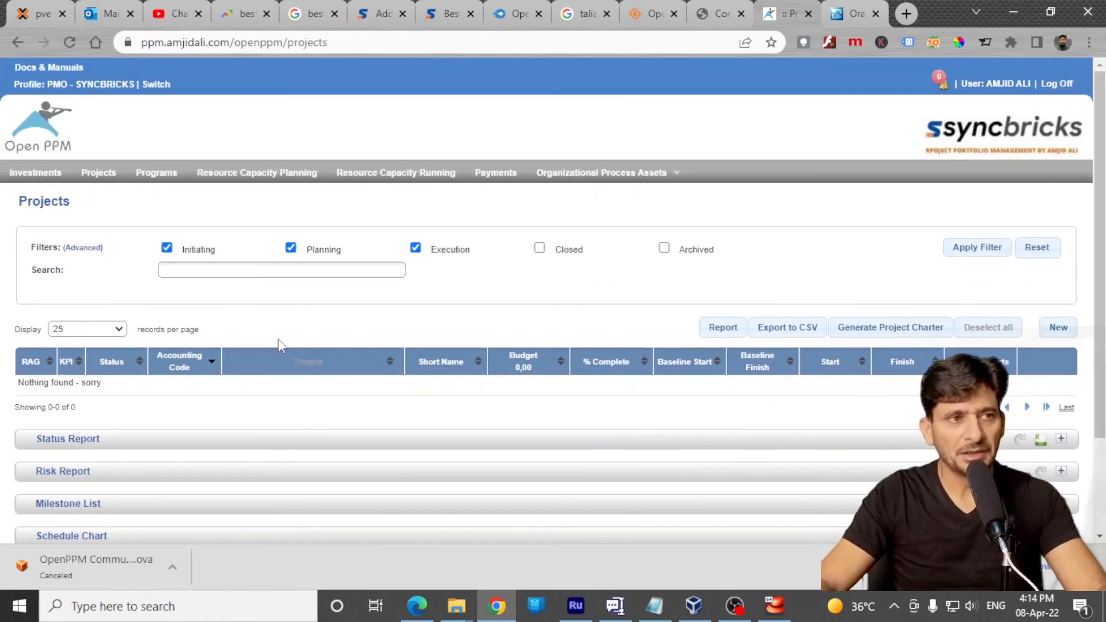
click(41, 173)
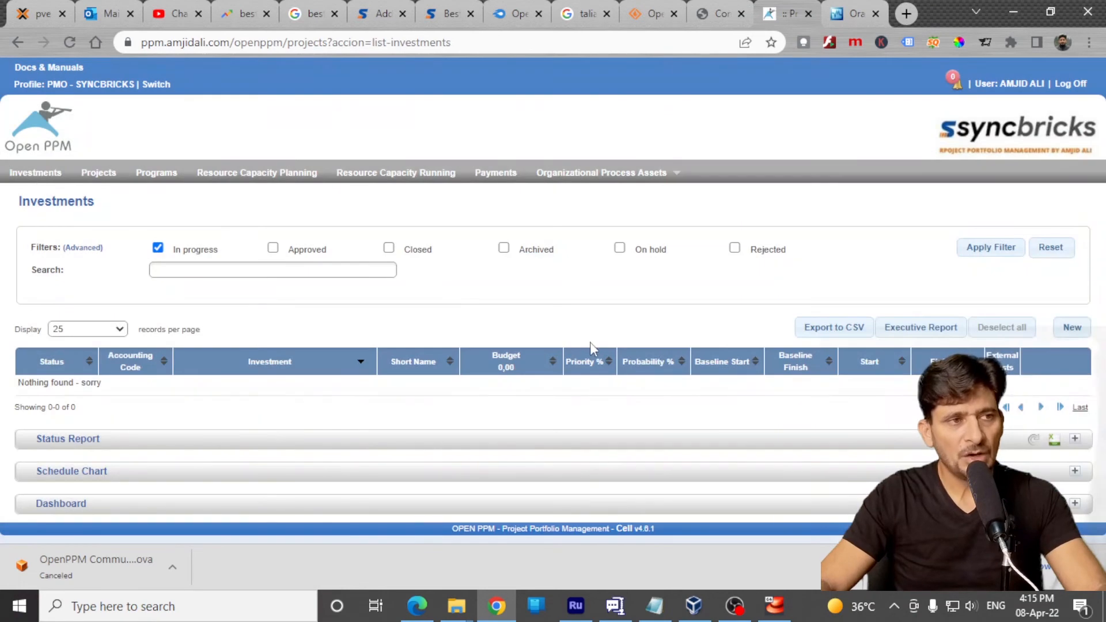
click(97, 174)
scroll(288, 359, down, 3)
scroll(288, 358, up, 3)
click(157, 174)
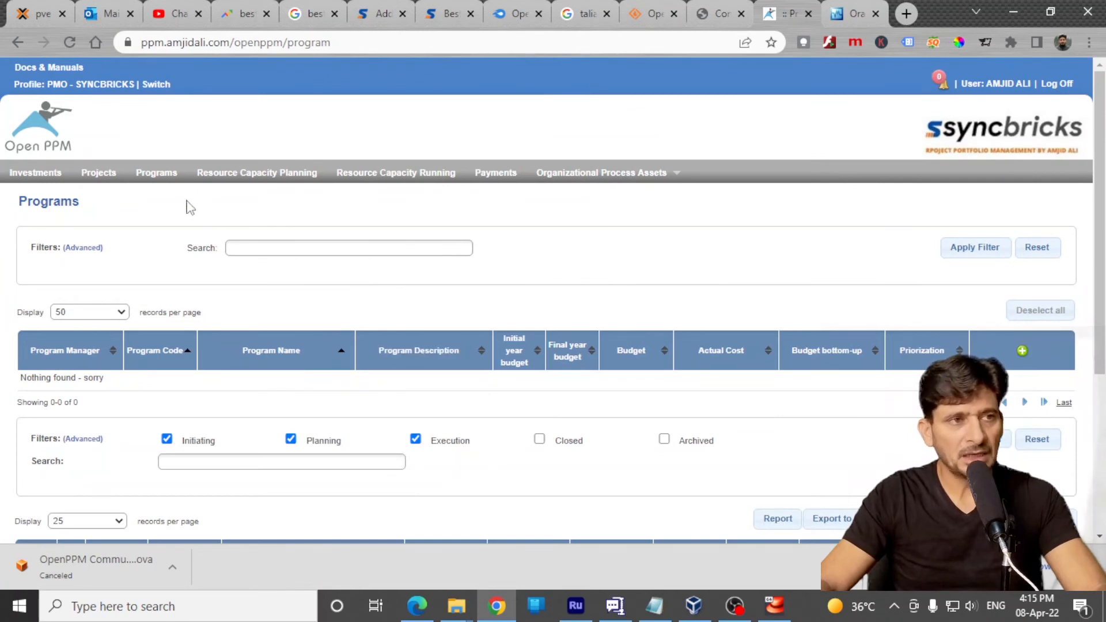
View the Resource Capacity Planning, Resource Capacity Running, Payments and Organizational Process Assets sections, and return to Investments
click(215, 180)
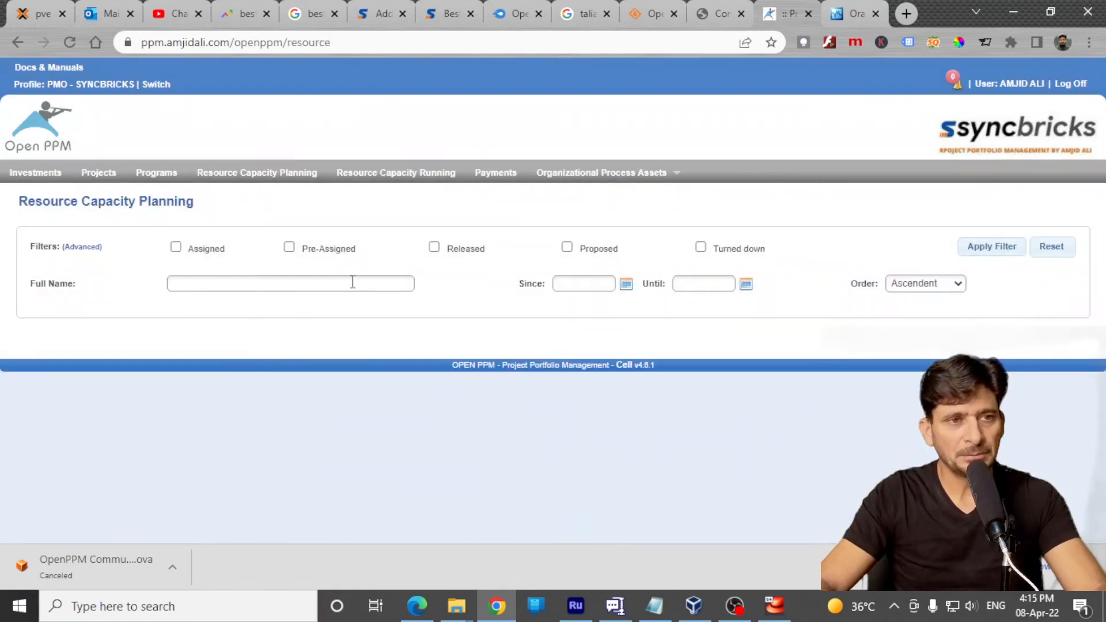
click(374, 182)
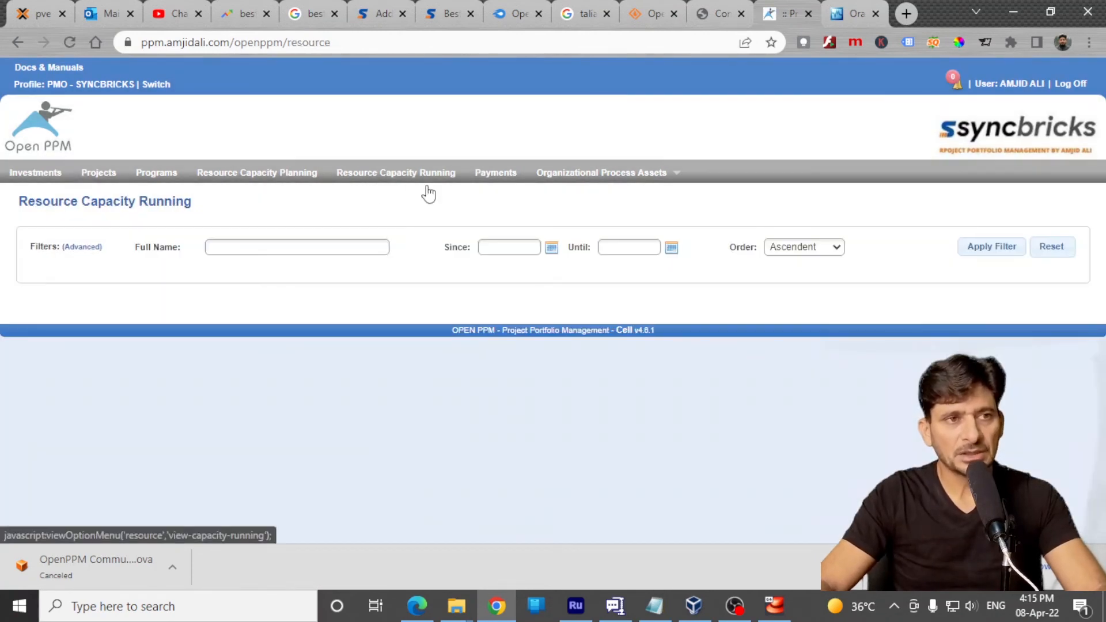
click(502, 174)
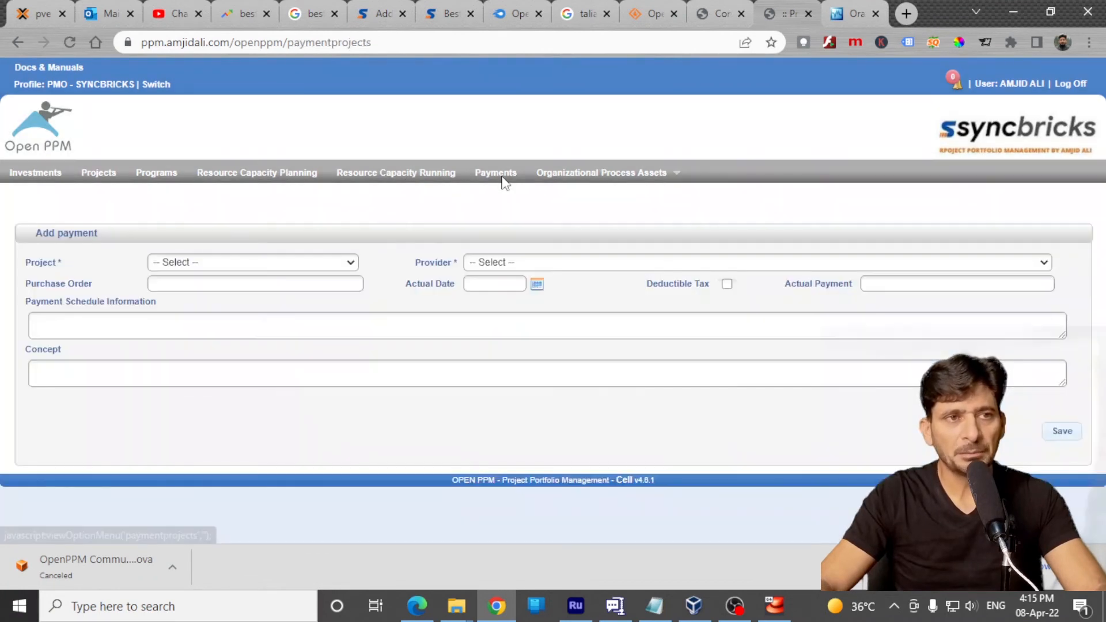
mouse_move(563, 180)
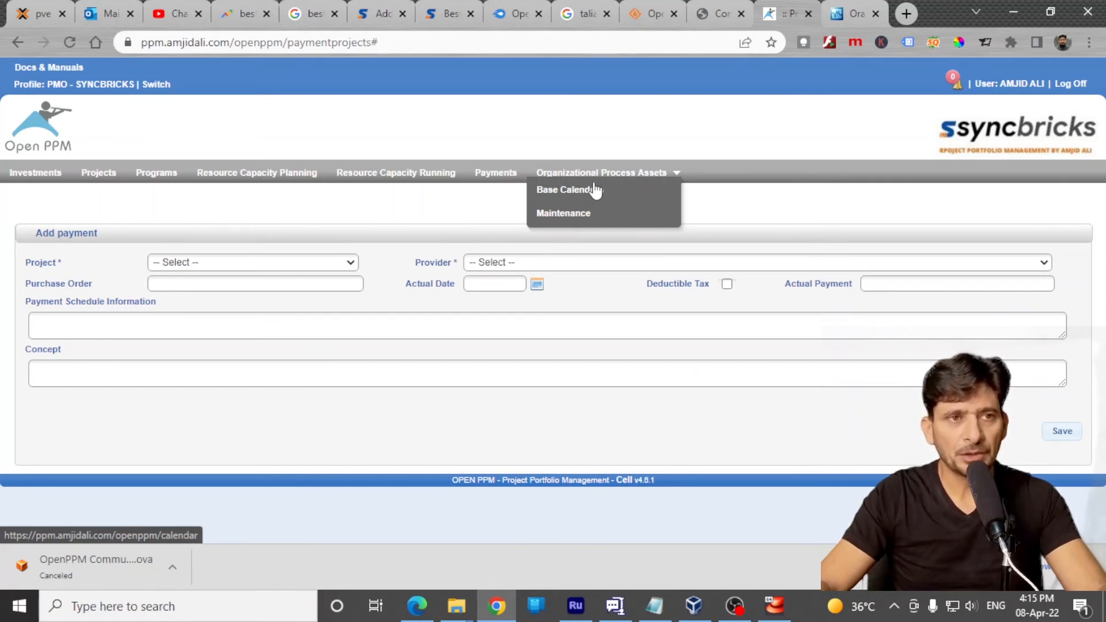
click(35, 173)
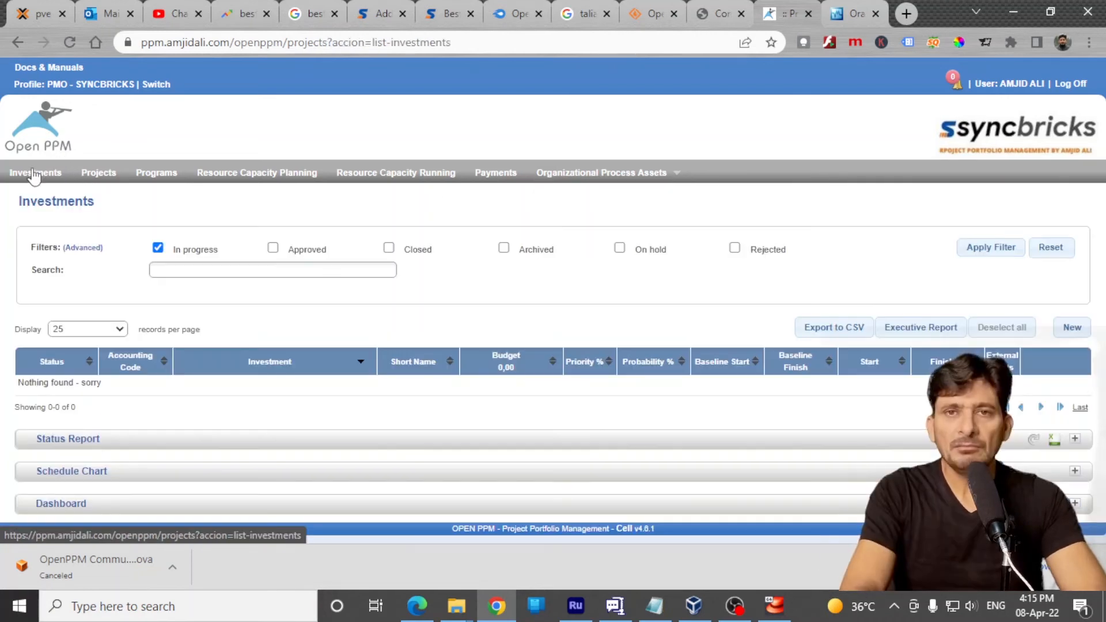